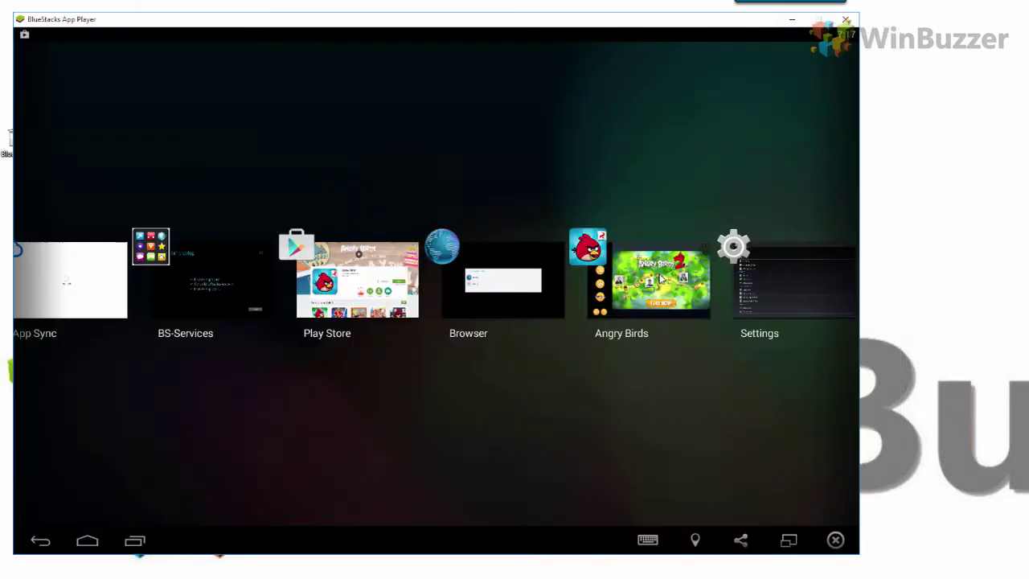
Step: Bring Angry Birds back from Recent Apps, dismiss the promotion chooser, and resume level 1-1
click(661, 277)
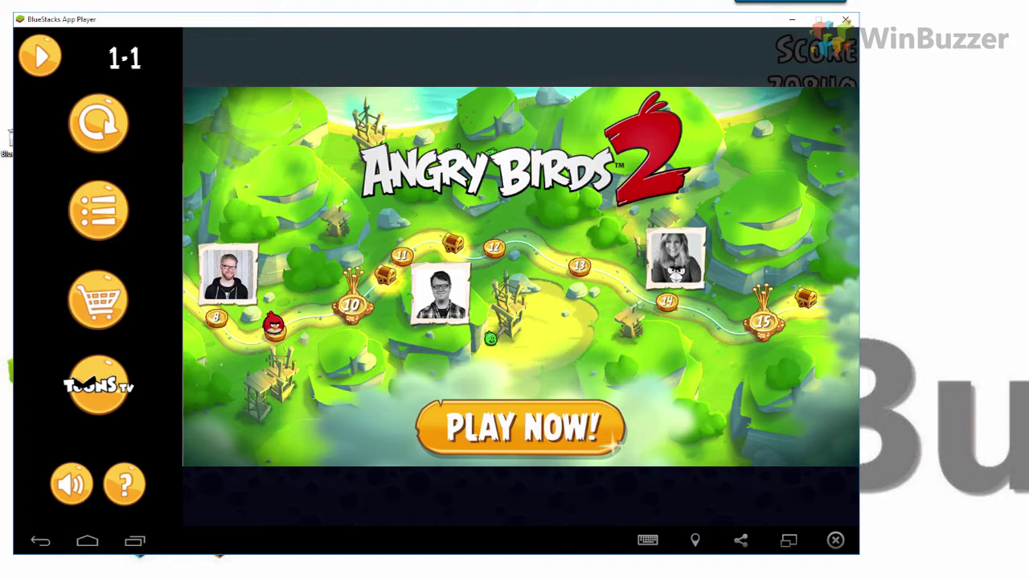
click(566, 434)
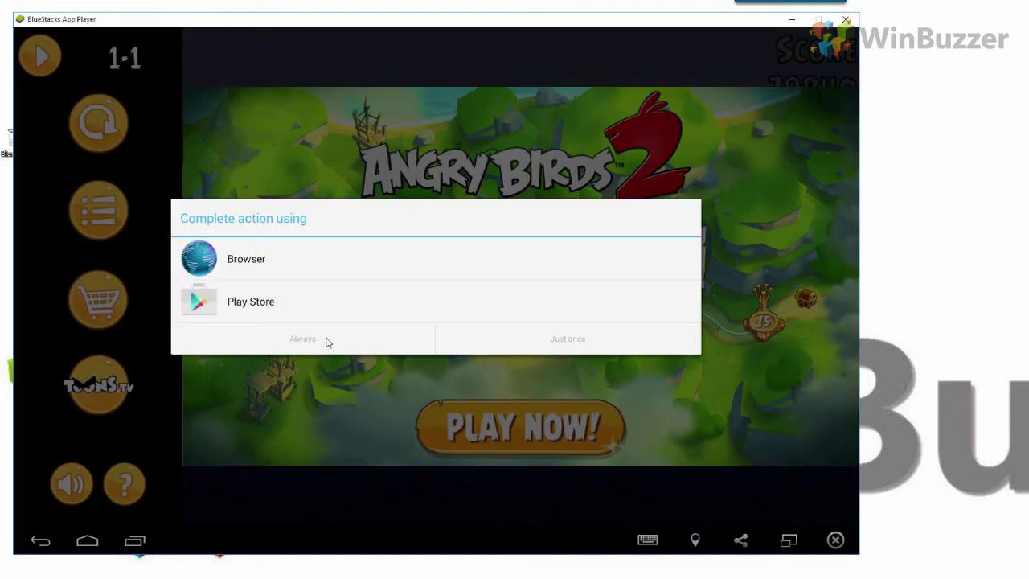
click(40, 542)
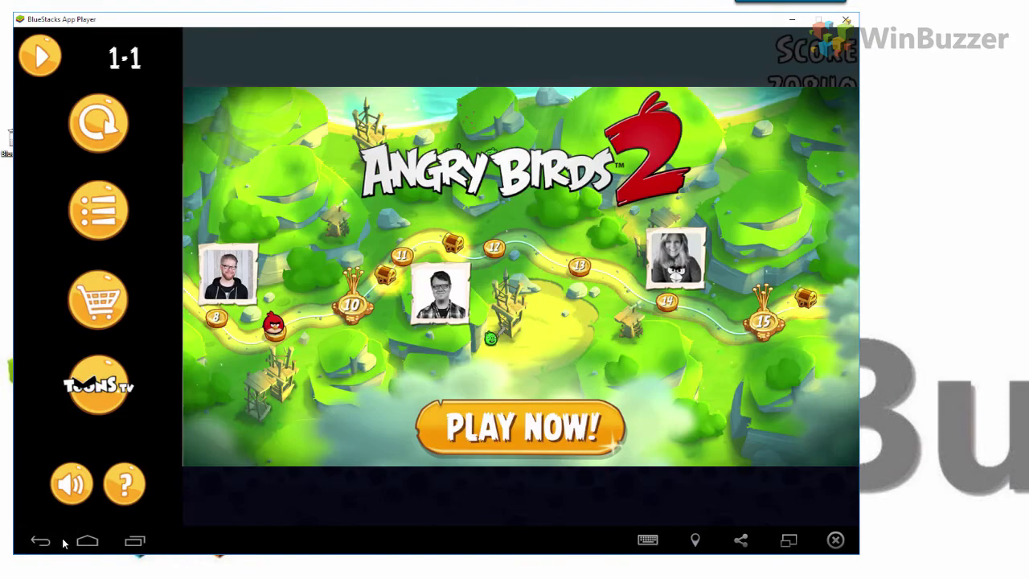
click(33, 54)
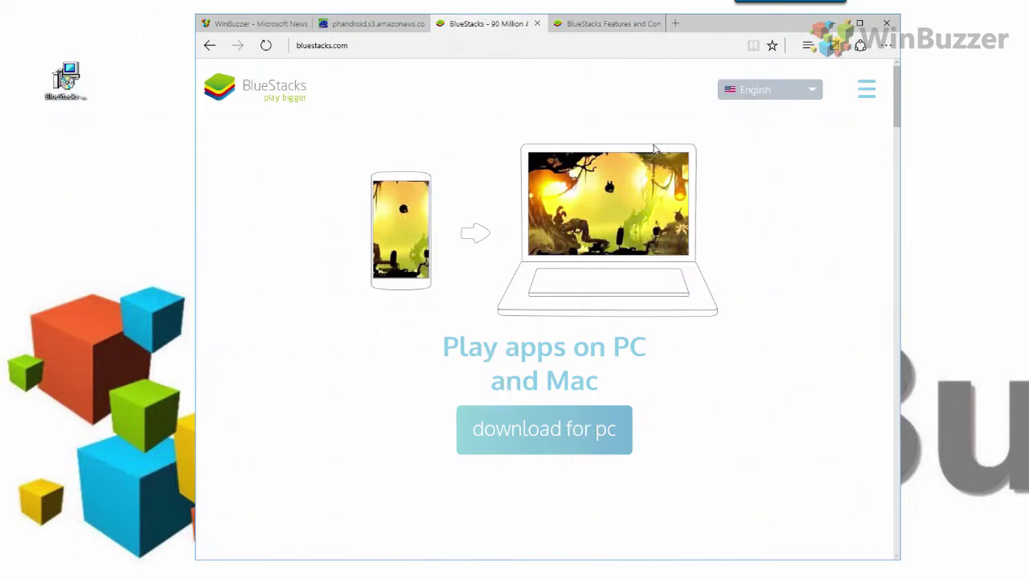
key(ctrl+Tab)
scroll(770, 287, down, 3)
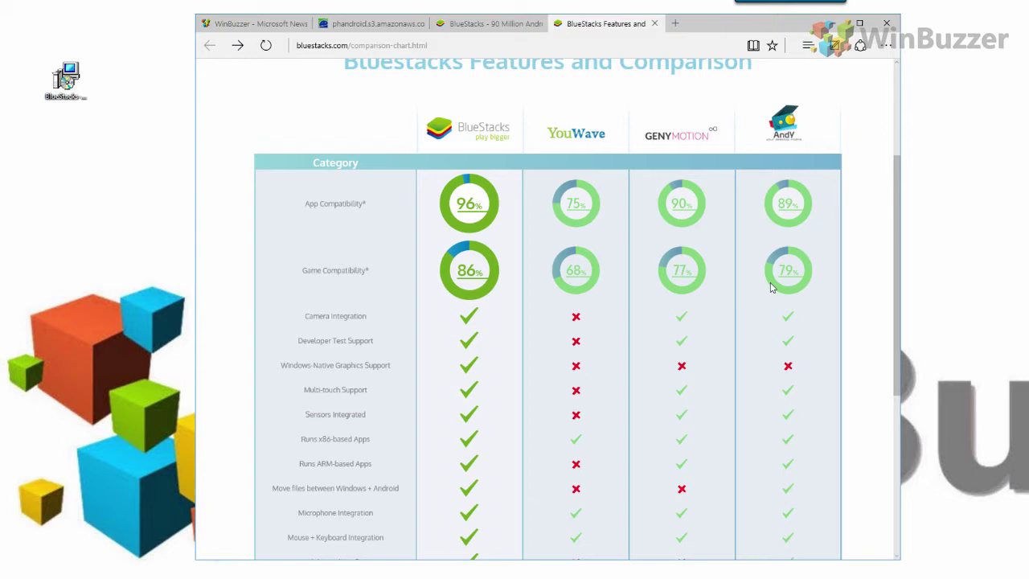
scroll(770, 287, down, 2)
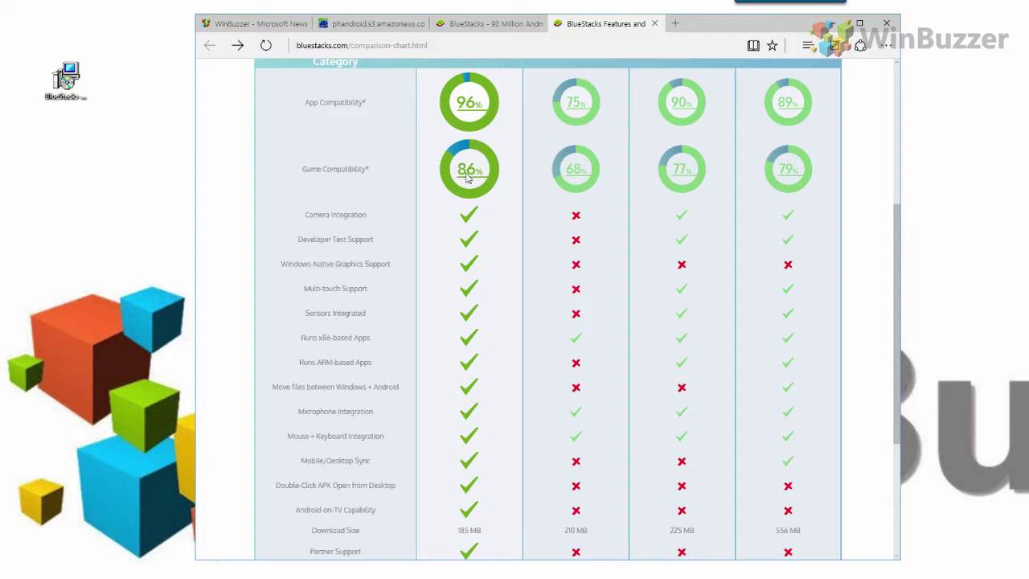
scroll(516, 153, up, 2)
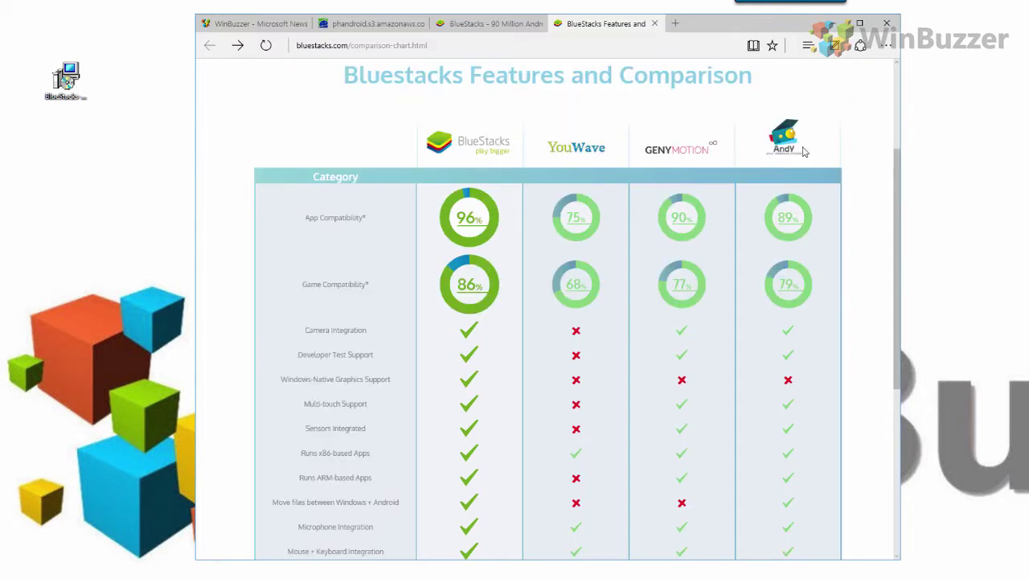
scroll(604, 230, down, 1)
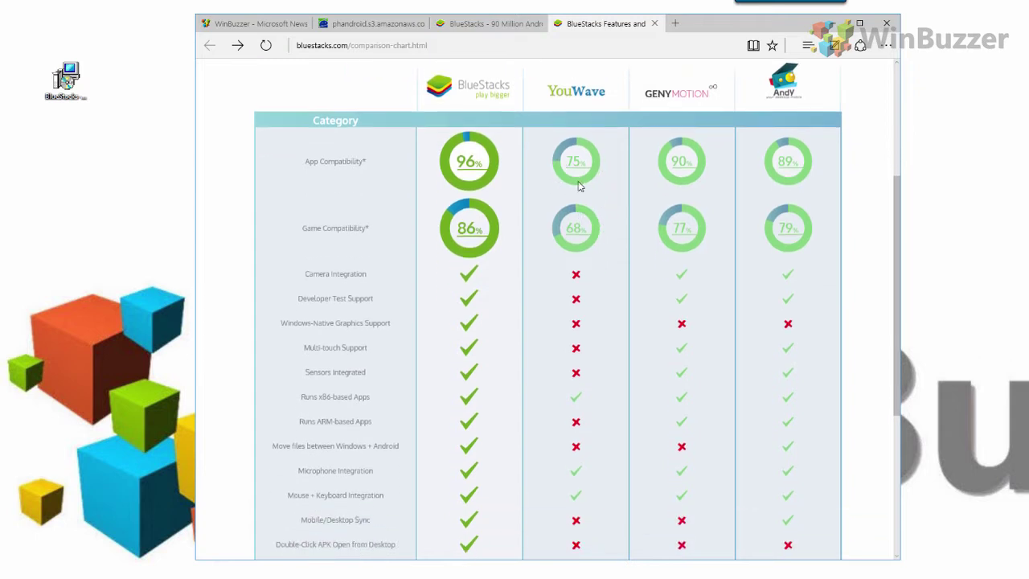
scroll(617, 233, down, 1)
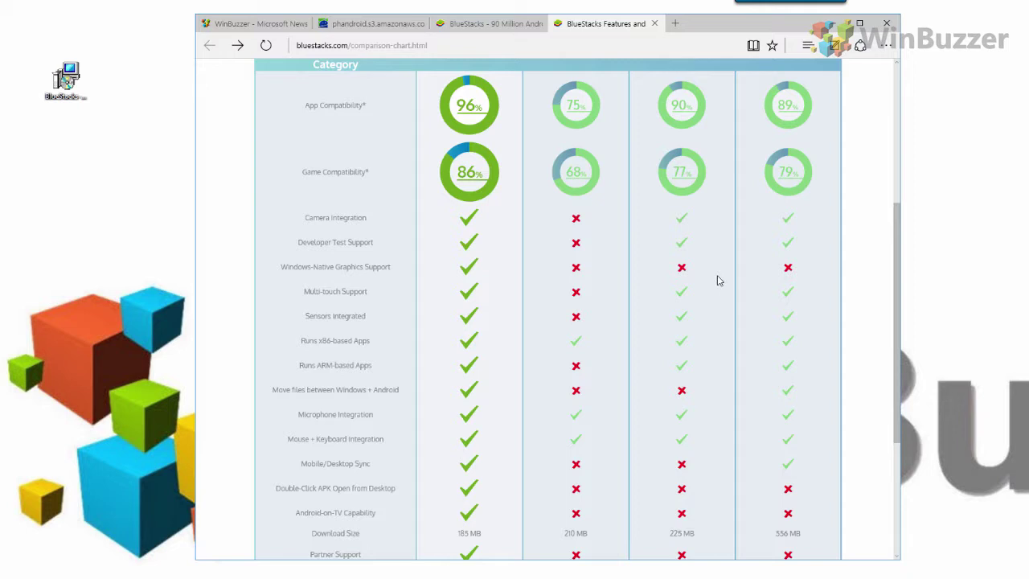
scroll(649, 289, down, 1)
triple_click(335, 451)
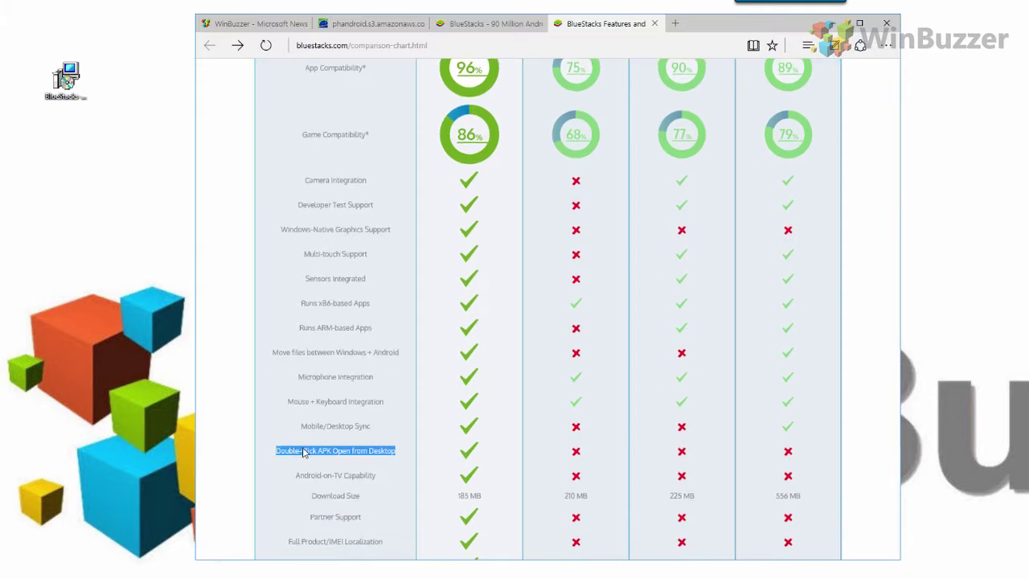
click(66, 80)
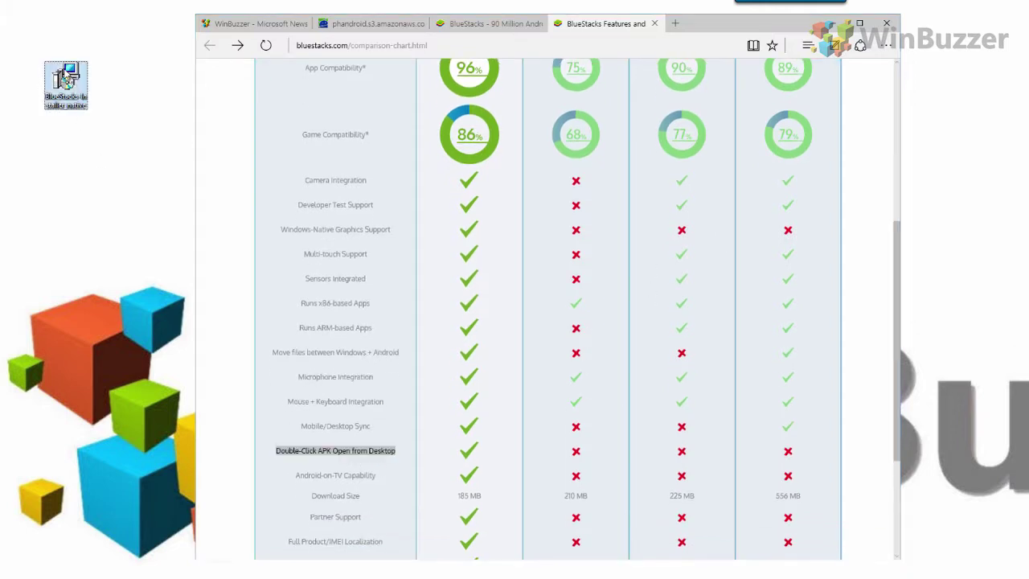
click(491, 23)
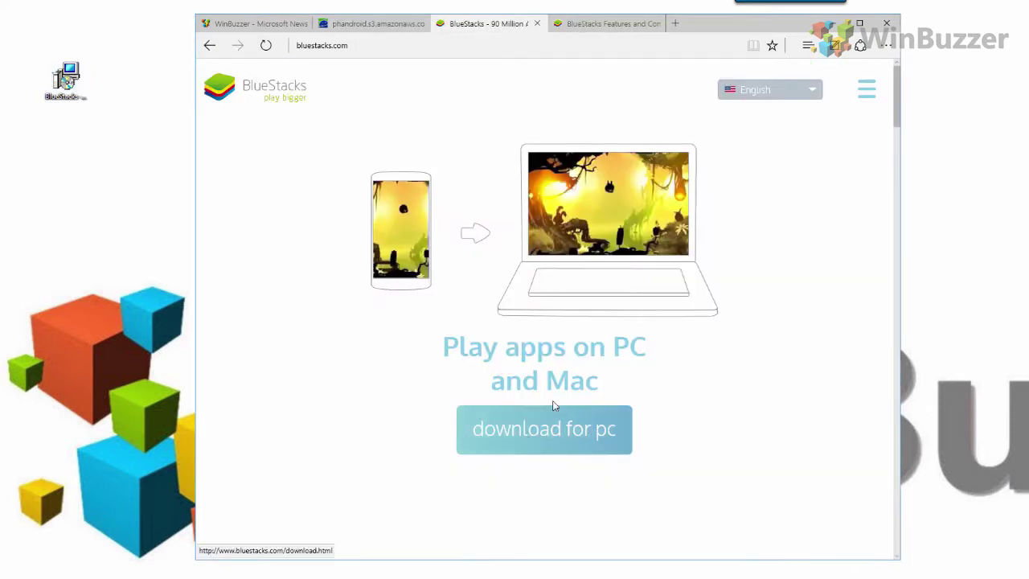
Step: Run the BlueStacks installer, keeping the C:\ProgramData data location and both access options enabled
double_click(67, 83)
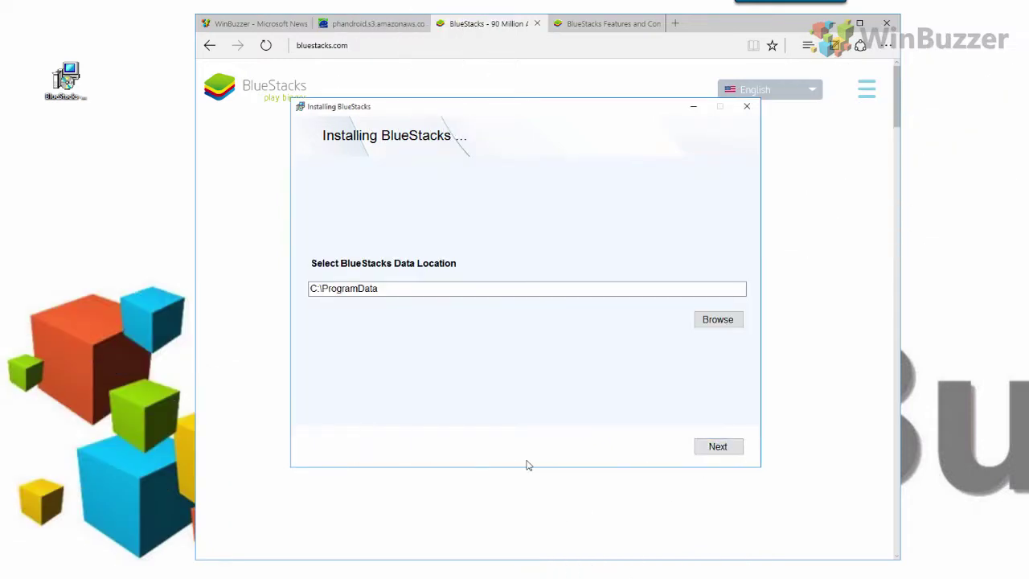
click(721, 447)
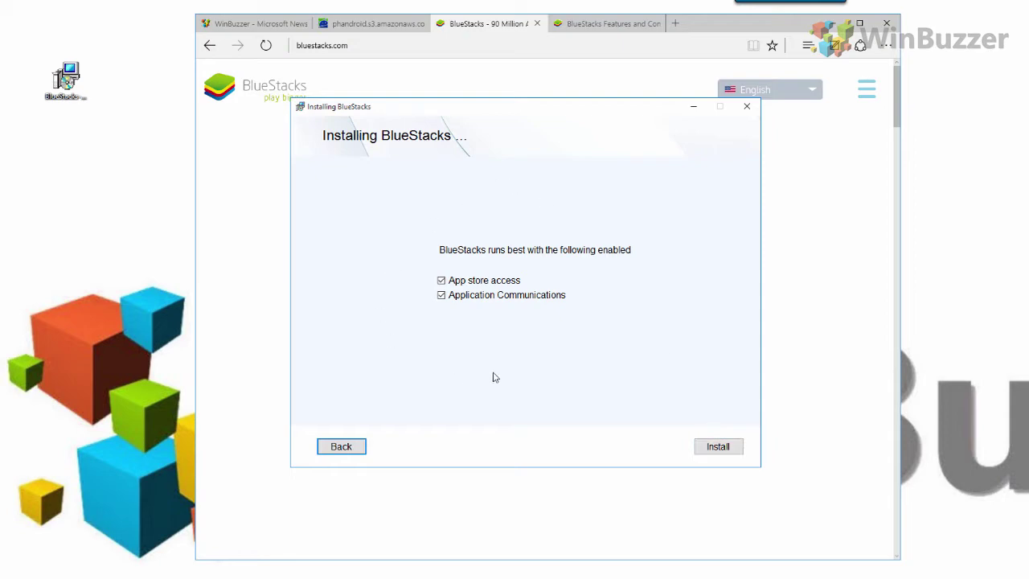
click(713, 448)
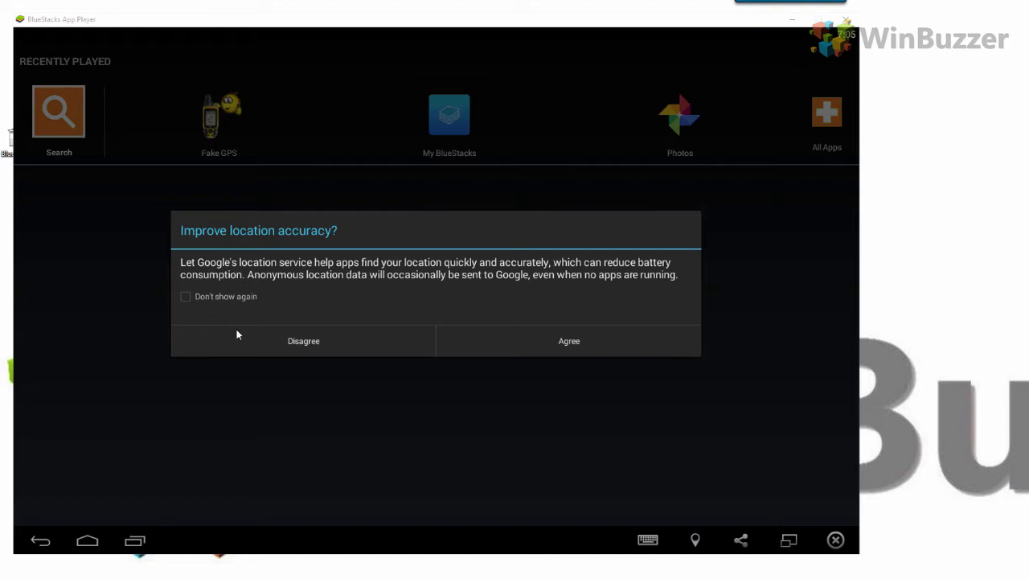
Step: Agree to Google location accuracy with 'Don't show again' ticked, then browse the home screen's app rows
click(226, 297)
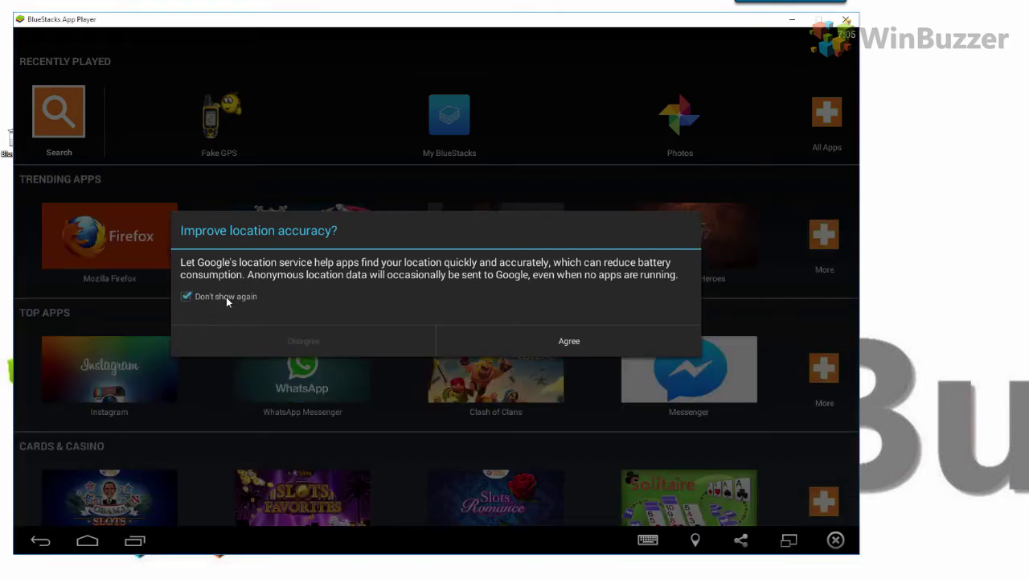
click(564, 347)
click(523, 311)
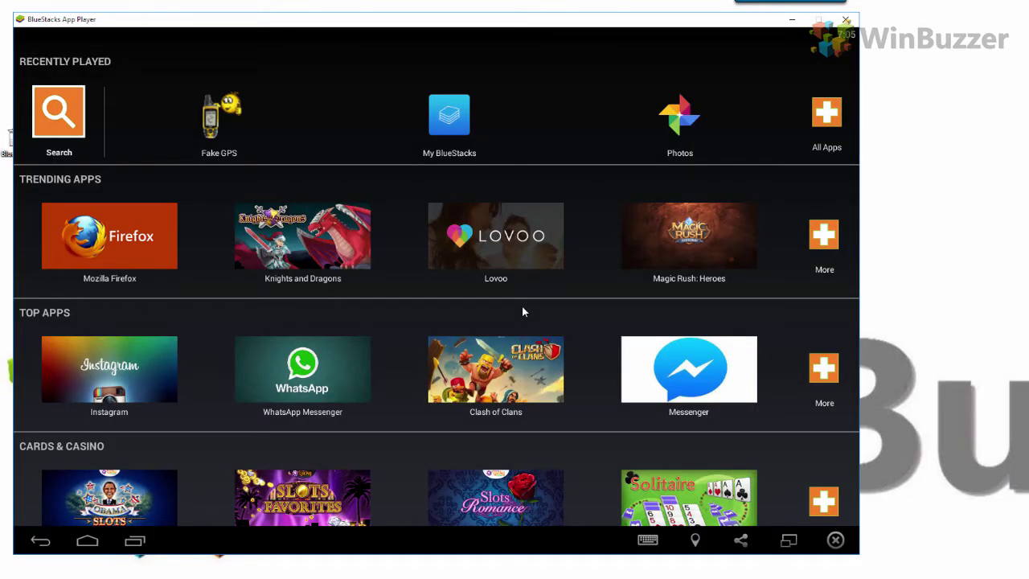
scroll(525, 248, down, 10)
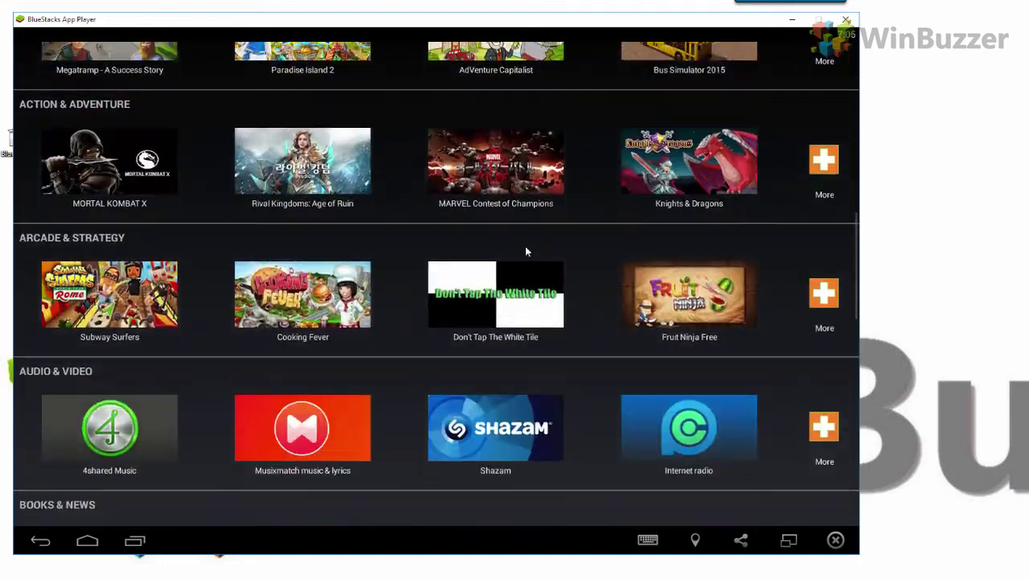
scroll(524, 253, up, 10)
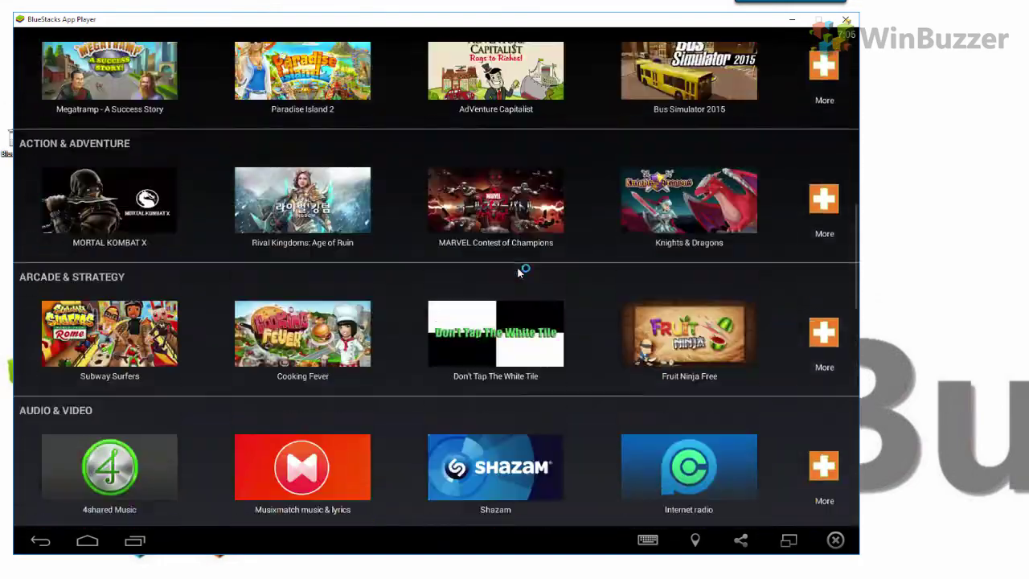
scroll(519, 274, up, 2)
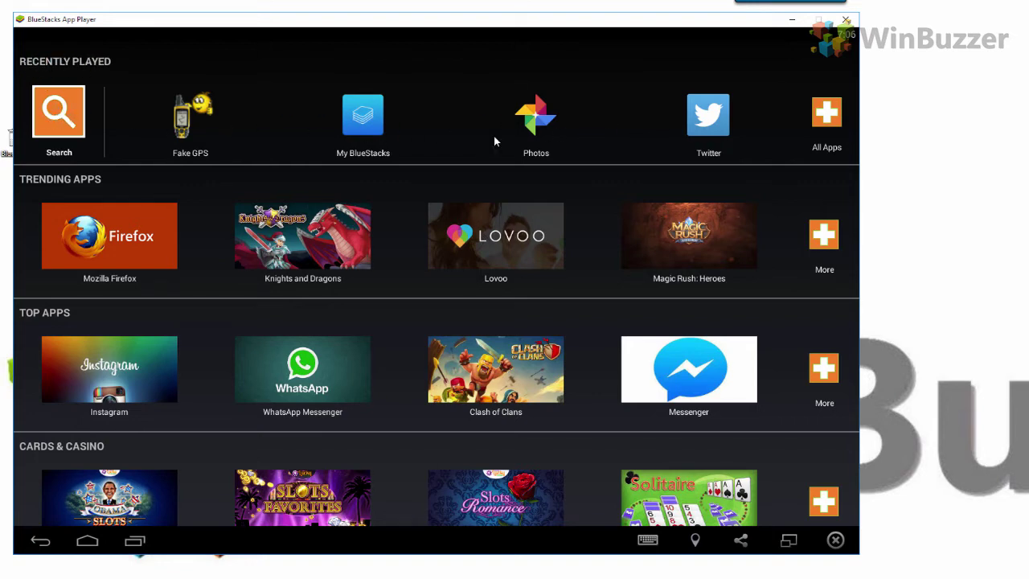
click(834, 114)
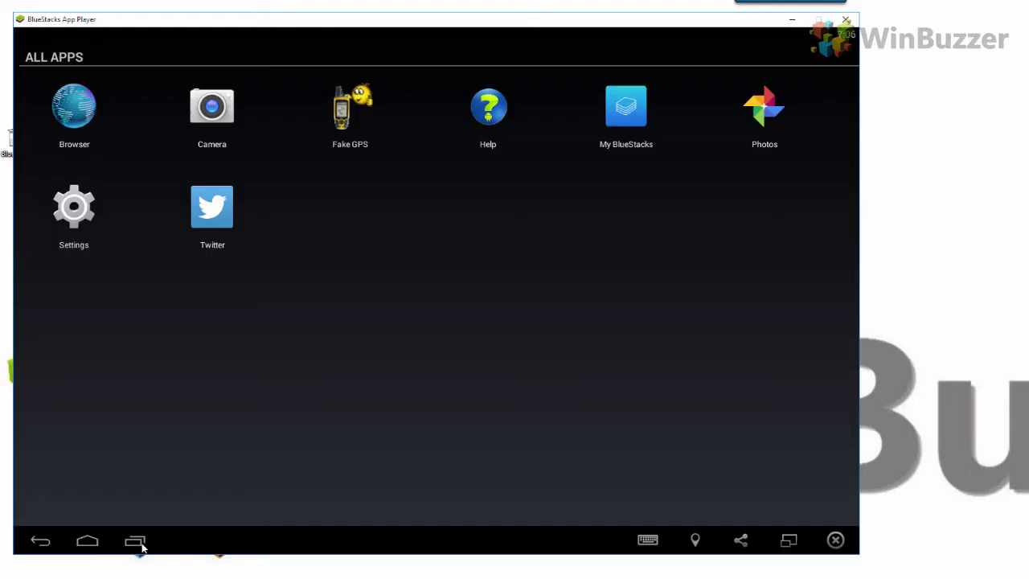
click(41, 542)
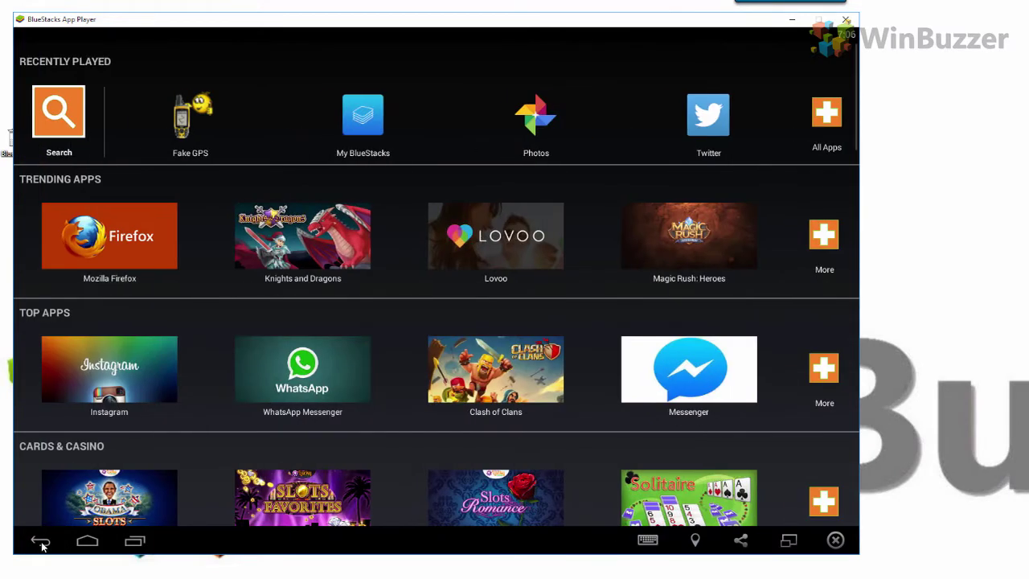
click(87, 542)
Step: Open the key-mapping overlay, add a Tilt control, save it and close the editor
click(645, 542)
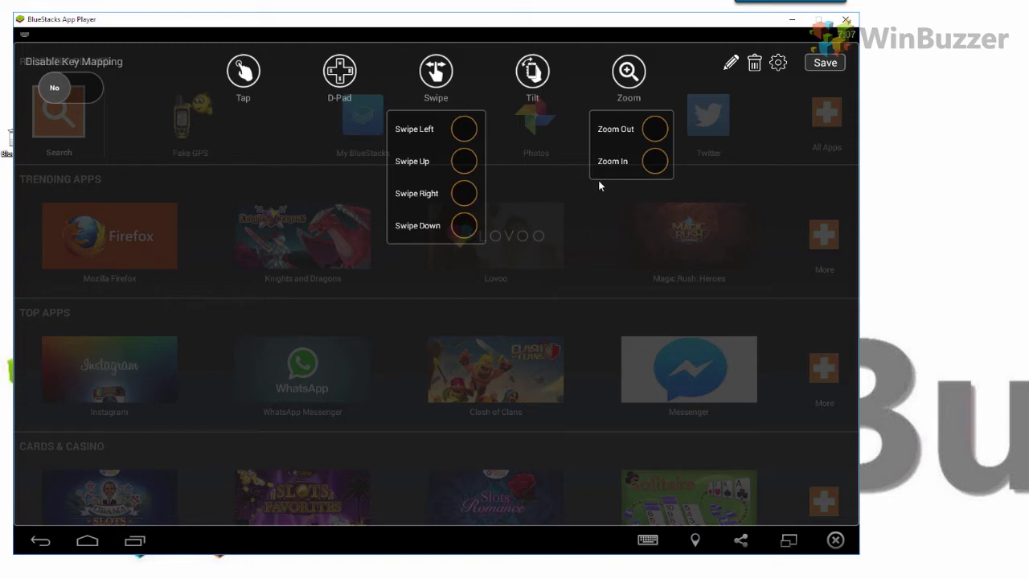
click(534, 73)
click(816, 67)
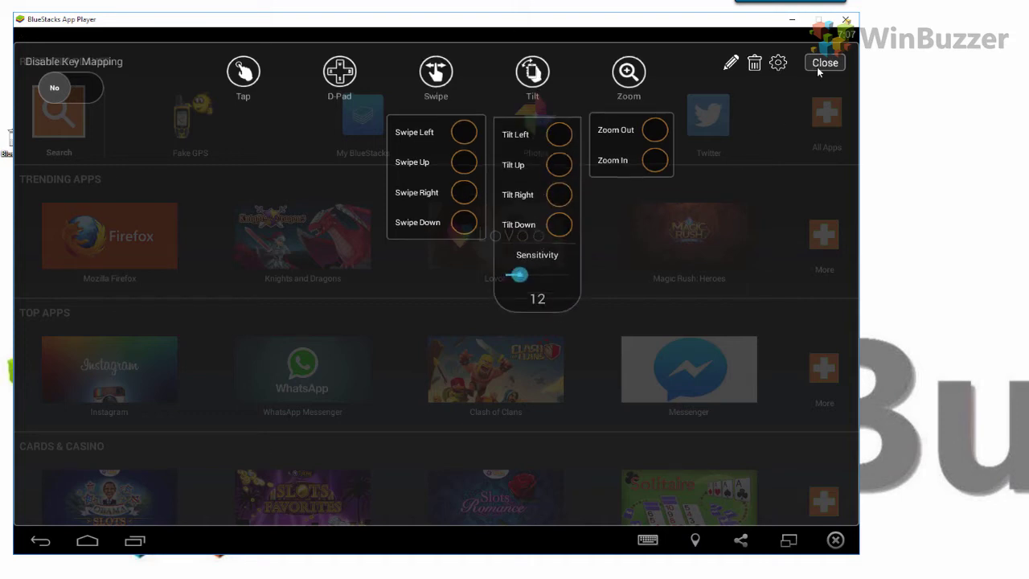
click(819, 71)
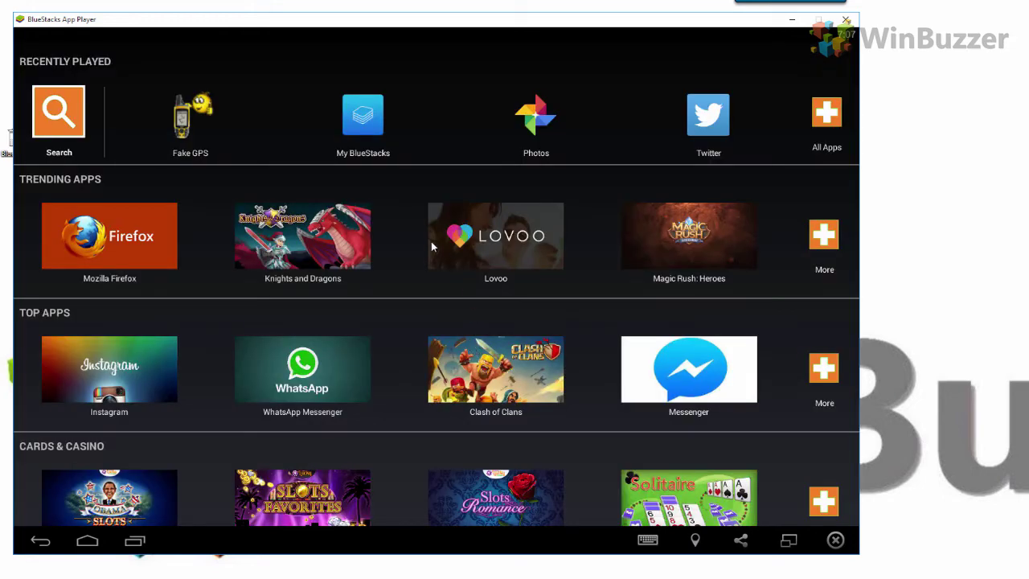
Step: Pan the location map up to Europe, set the device location to Paris, and return home
click(696, 541)
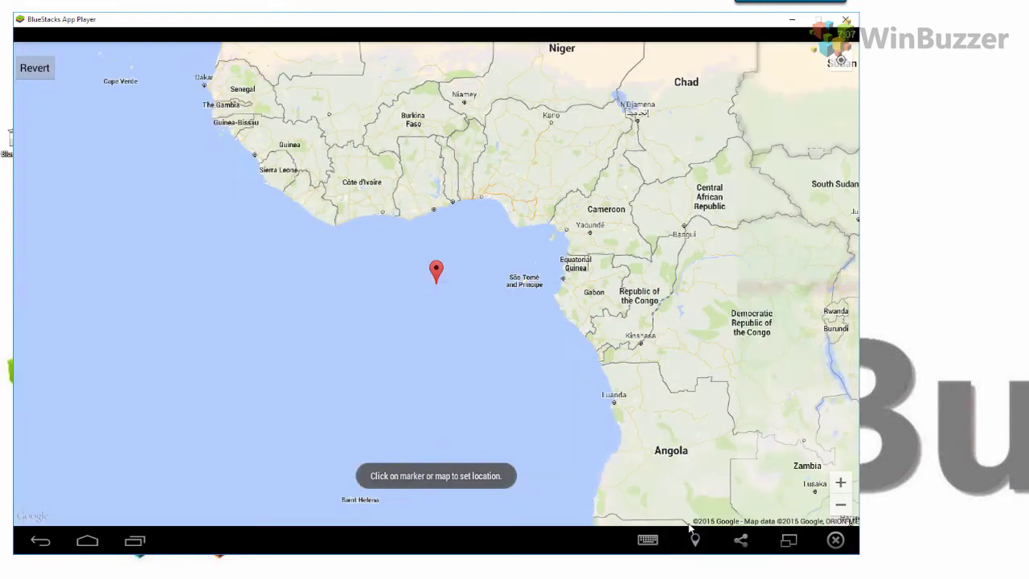
mouse_move(469, 277)
mouse_down()
mouse_move(475, 294)
mouse_move(317, 358)
mouse_move(358, 401)
mouse_move(408, 429)
mouse_up()
drag(422, 147, 361, 324)
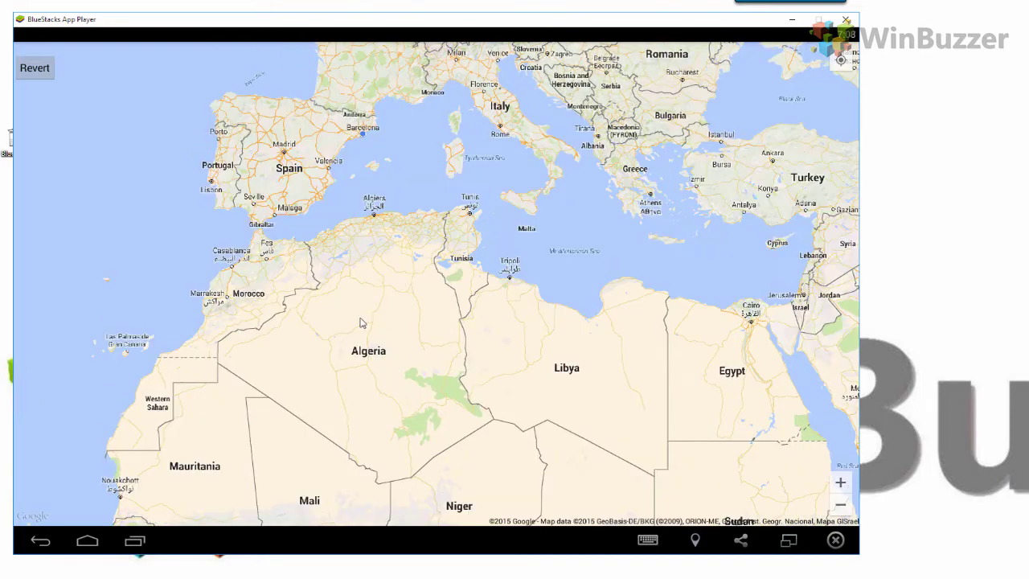
drag(361, 104, 361, 374)
drag(418, 275, 422, 402)
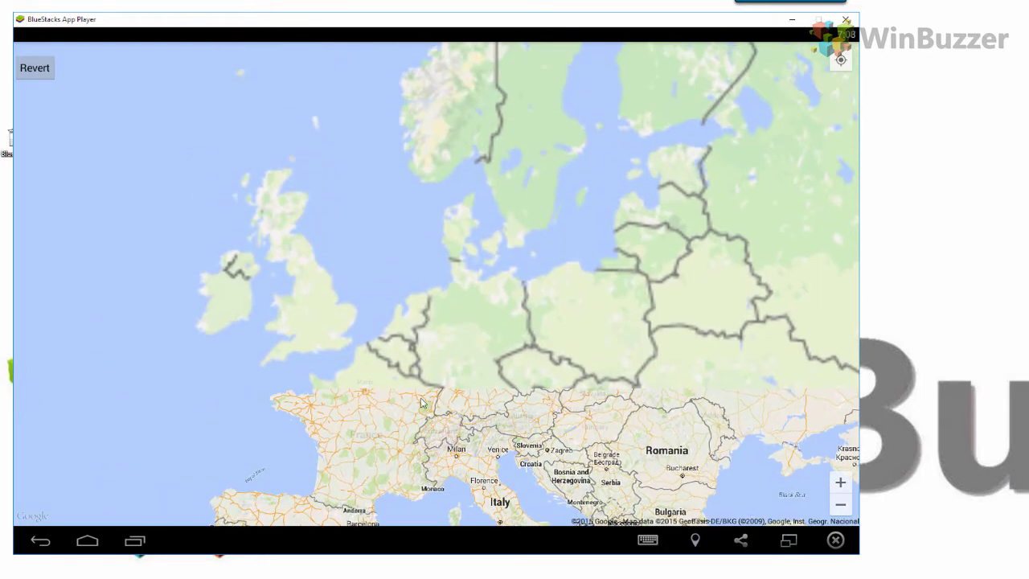
click(363, 391)
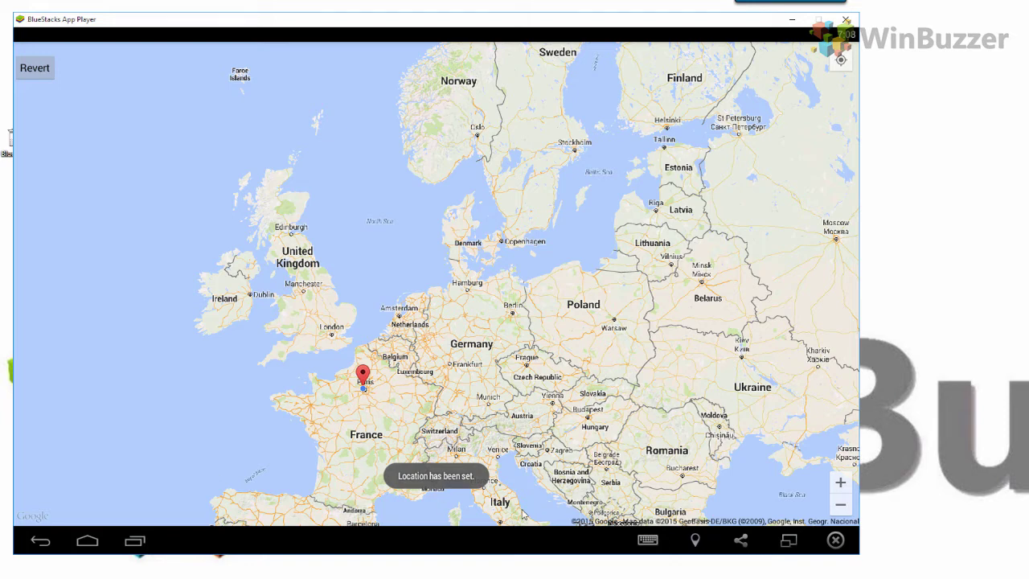
click(40, 541)
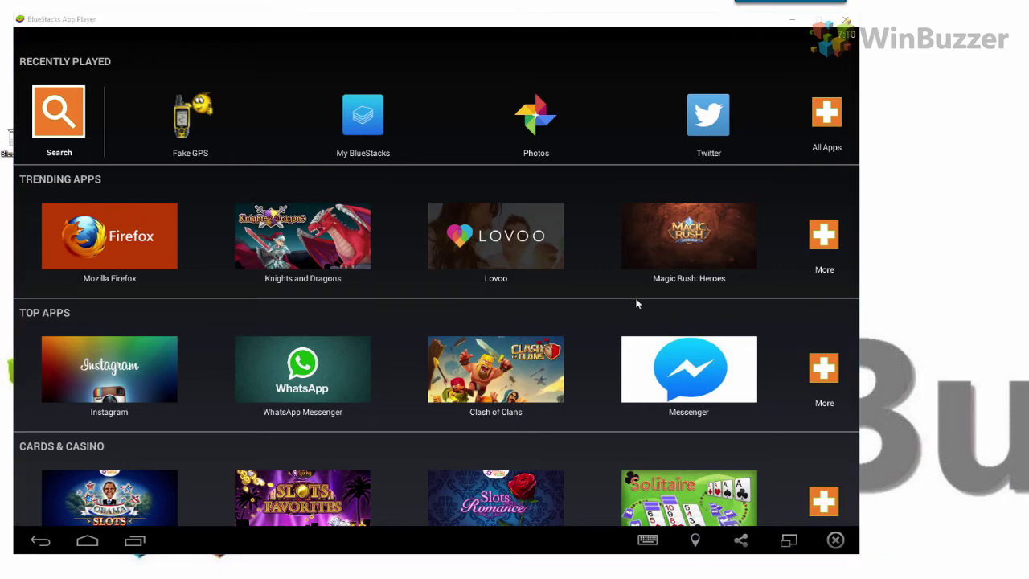
Step: Search the installed apps for 'angry'
click(57, 116)
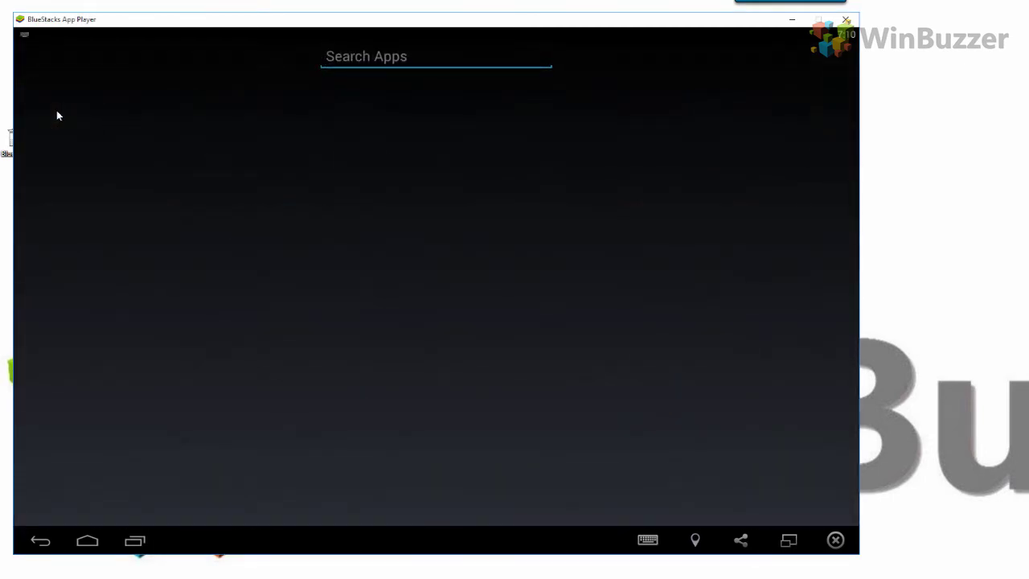
text(an)
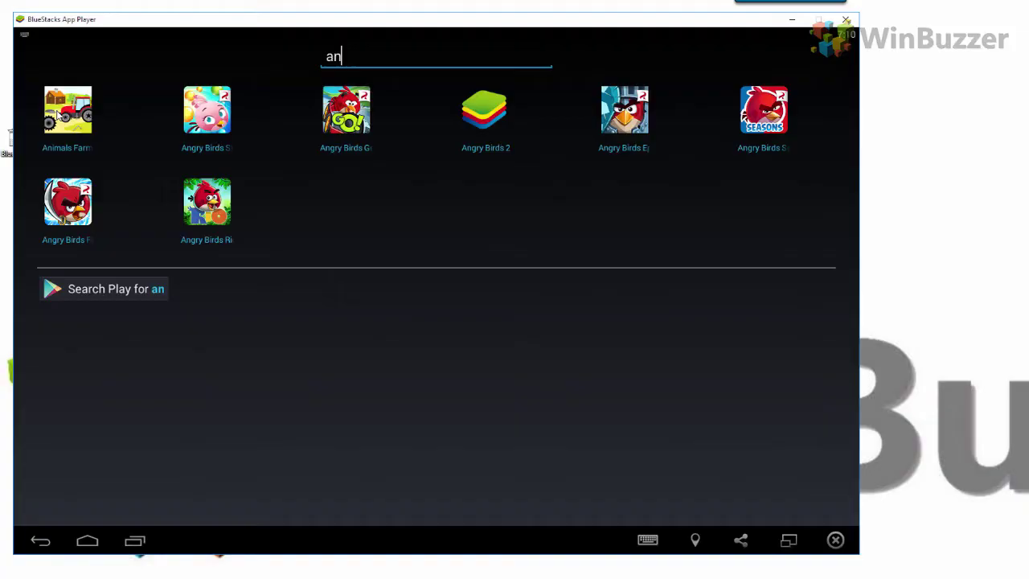
text(gry)
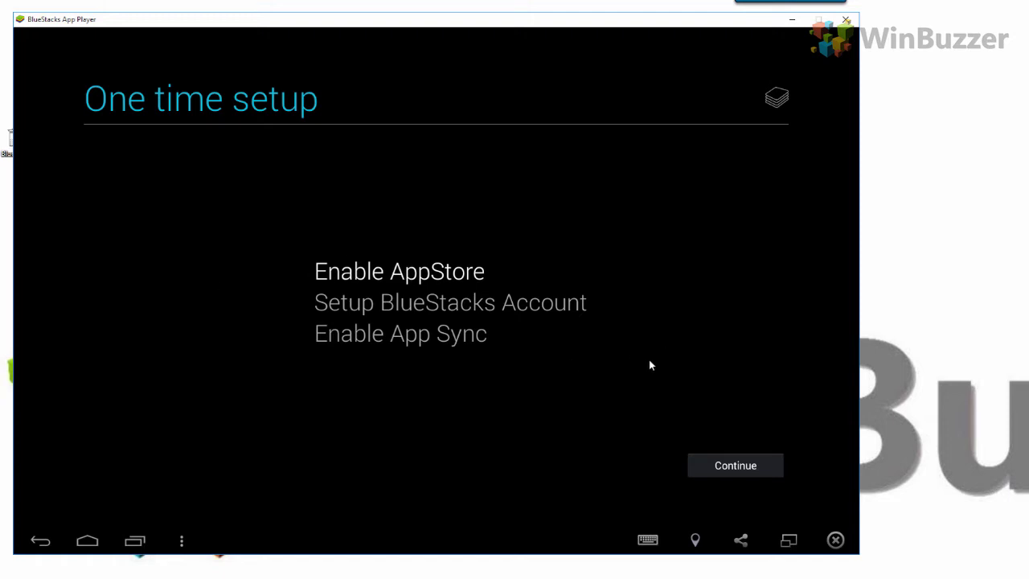
Step: Sign in with an existing Google account's email and password and accept Google's terms
click(724, 466)
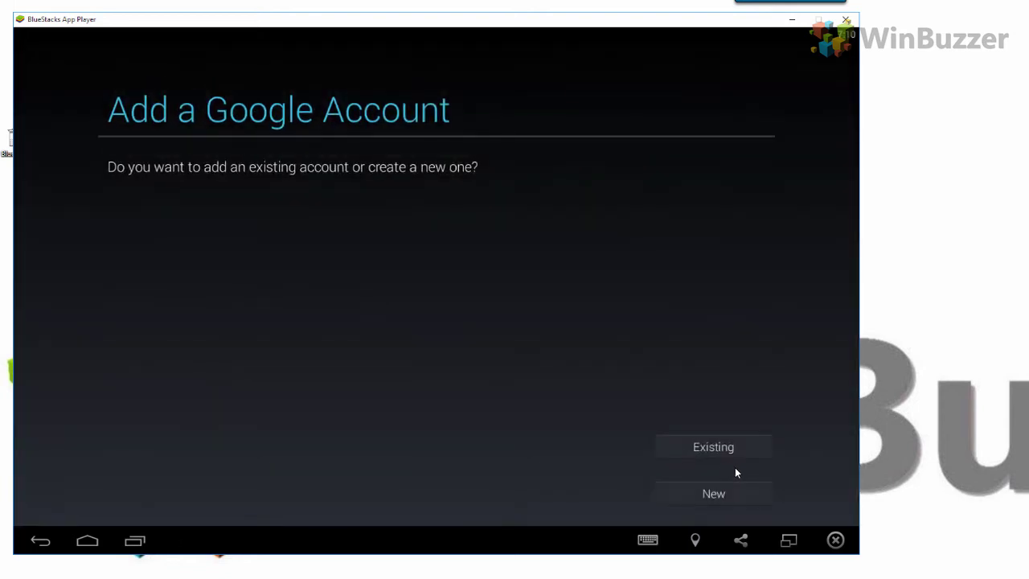
click(719, 446)
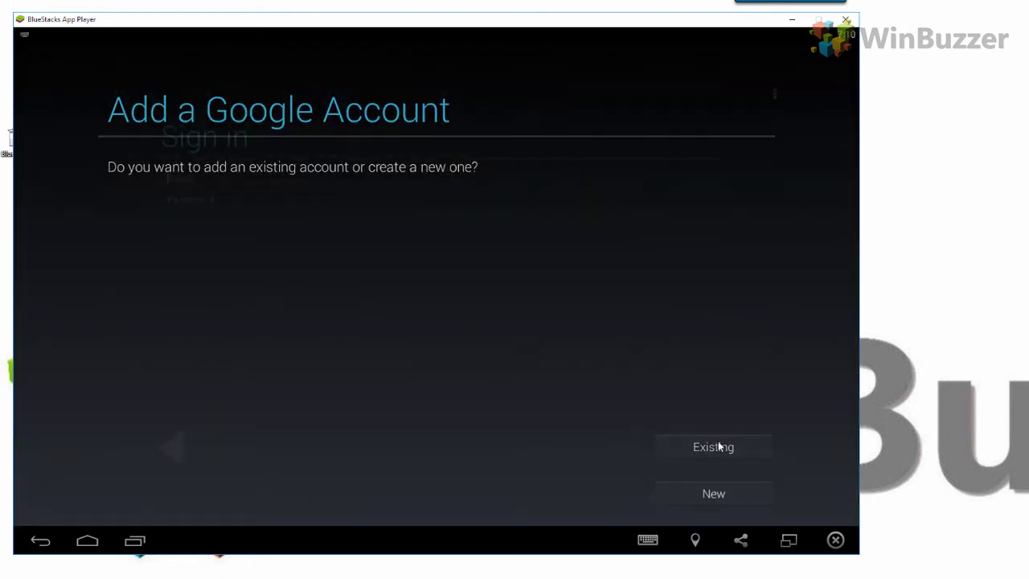
text(w)
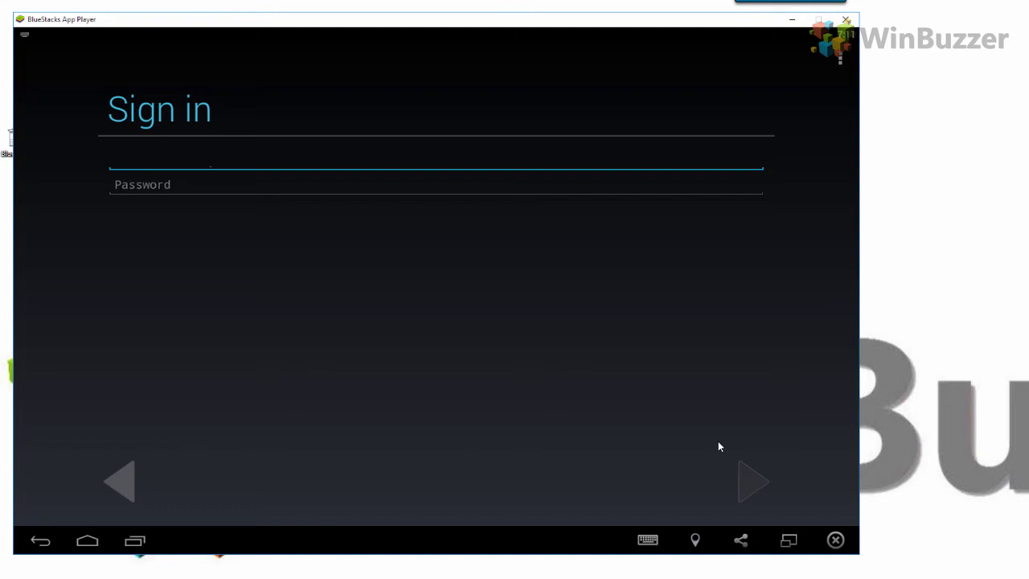
text(inbu)
key(Tab)
click(757, 484)
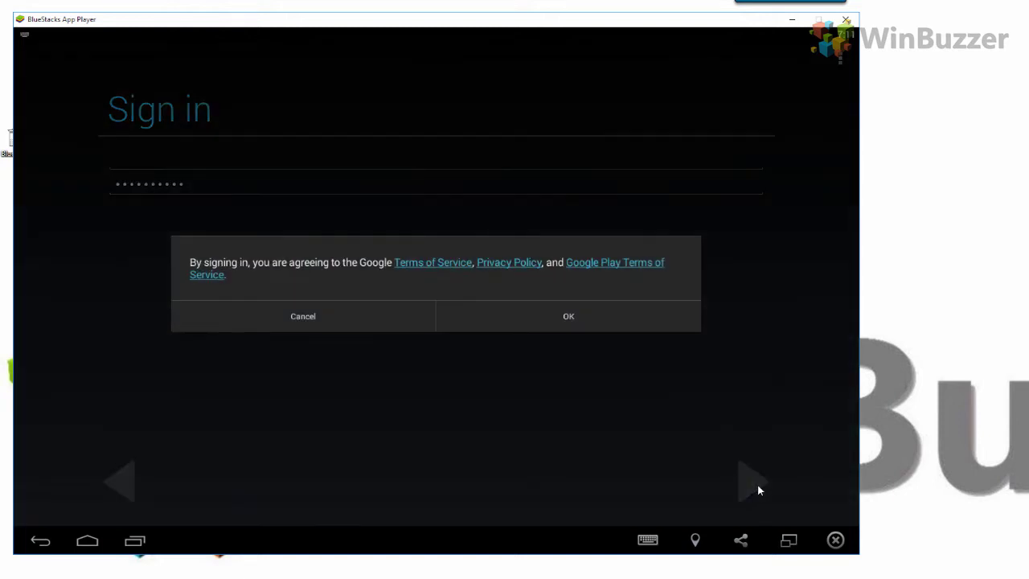
click(568, 318)
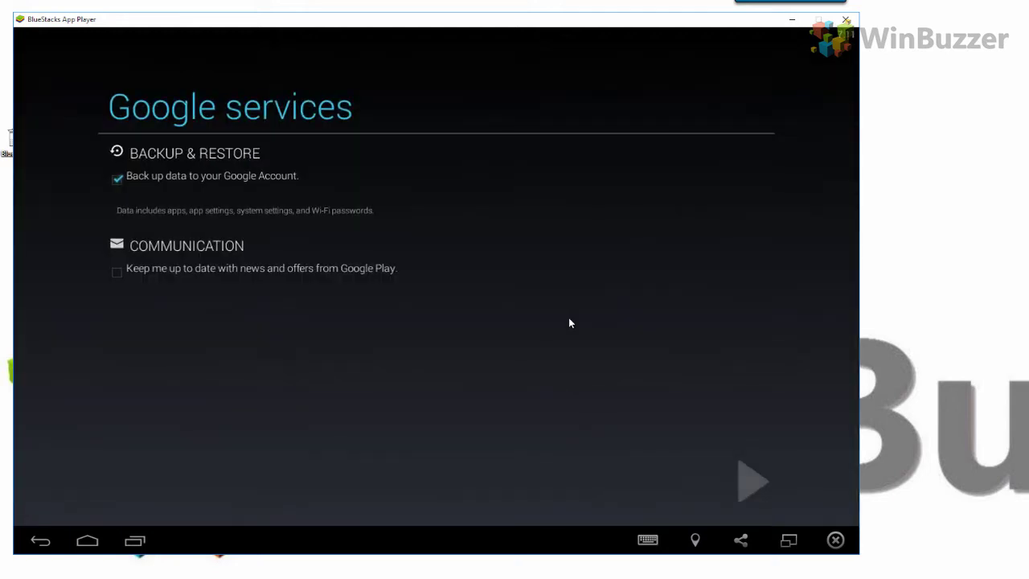
Step: Accept the Google services options and choose the added Google account for the BlueStacks account
click(755, 483)
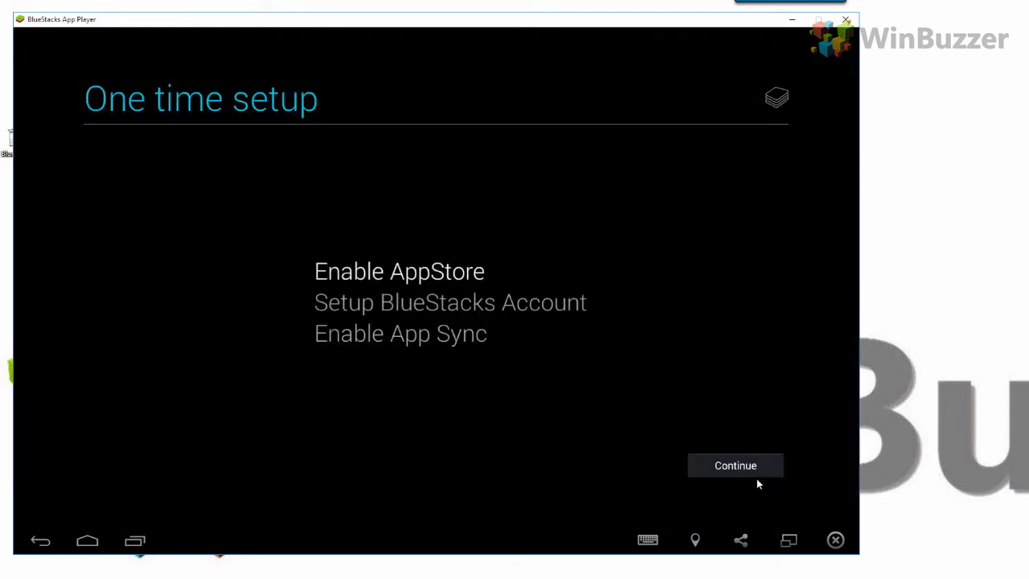
click(740, 466)
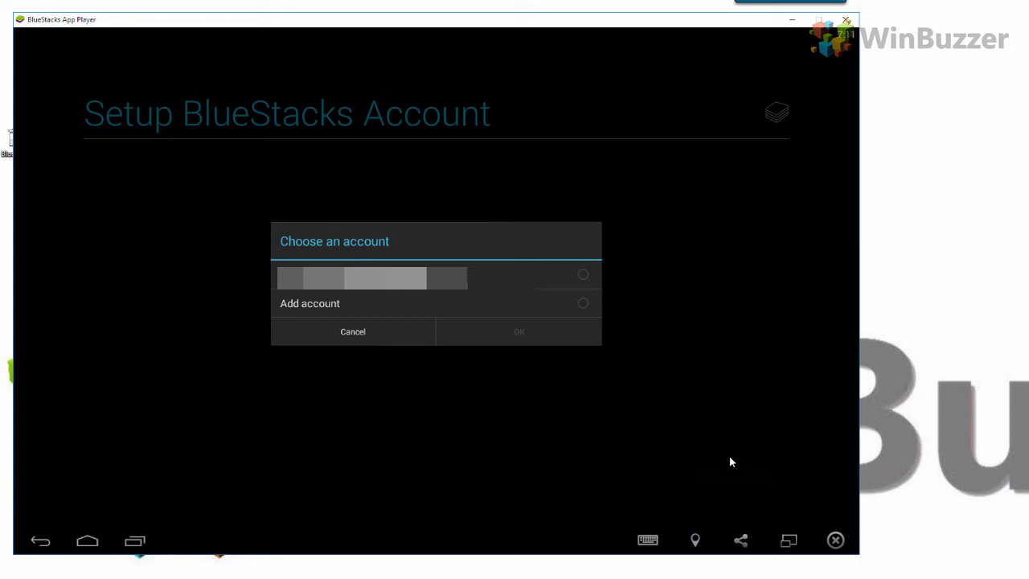
click(581, 277)
click(521, 331)
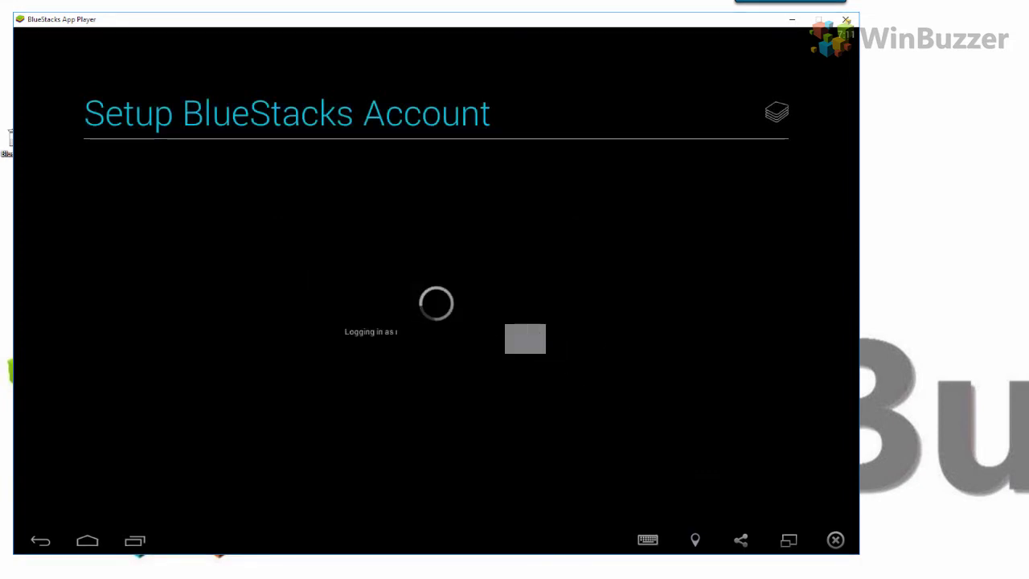
Step: Complete the Enable App Sync sign-in by pasting the account password
click(744, 476)
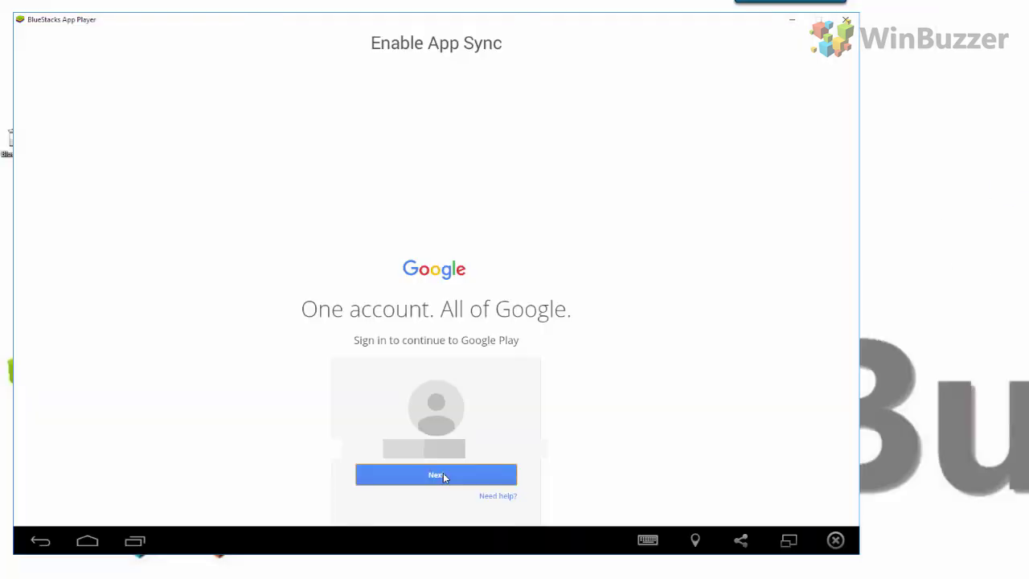
click(467, 241)
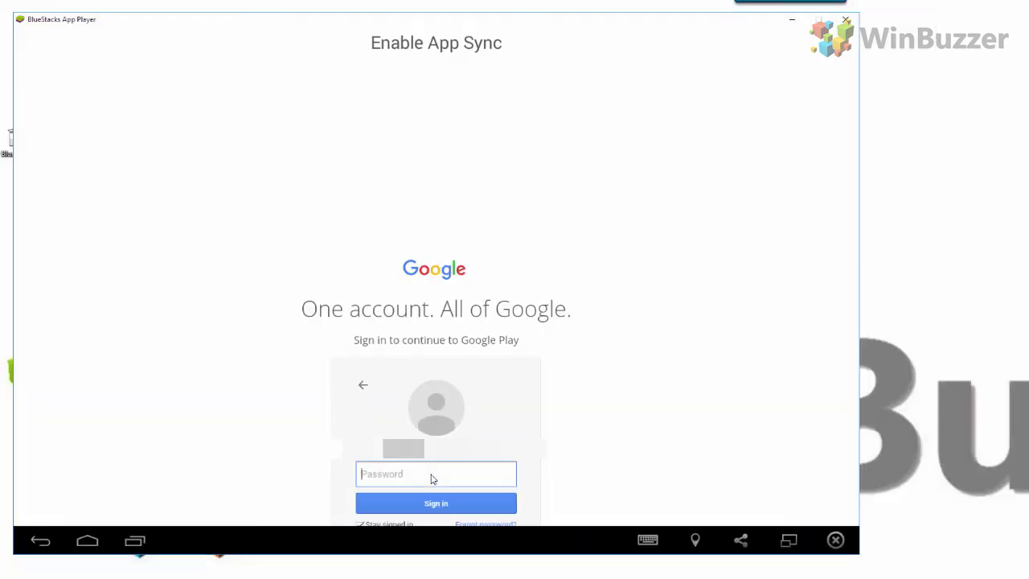
key(ctrl+v)
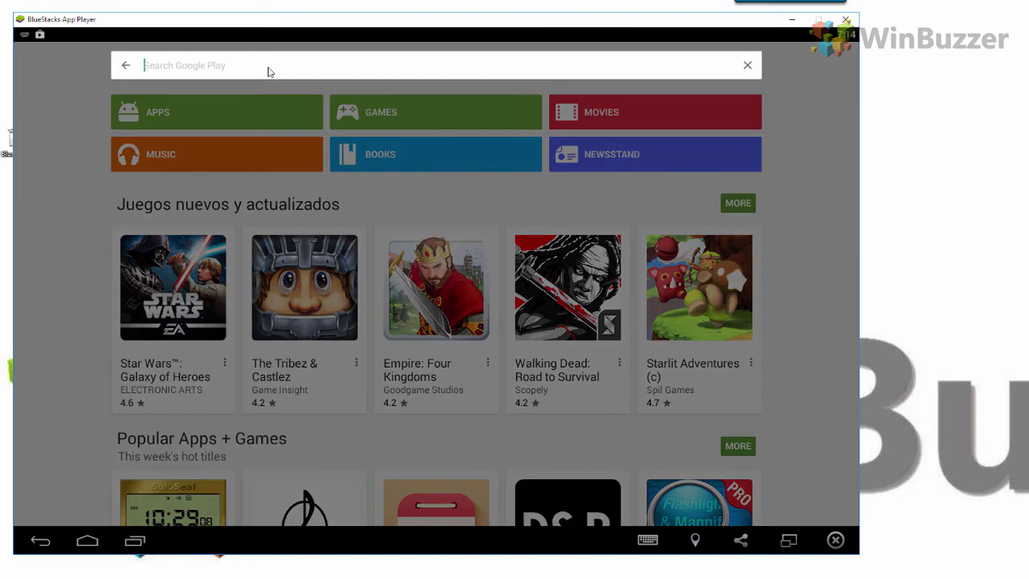
Step: Search Play for 'angry', install Angry Birds accepting its permissions, and fling the first bird
text(angry)
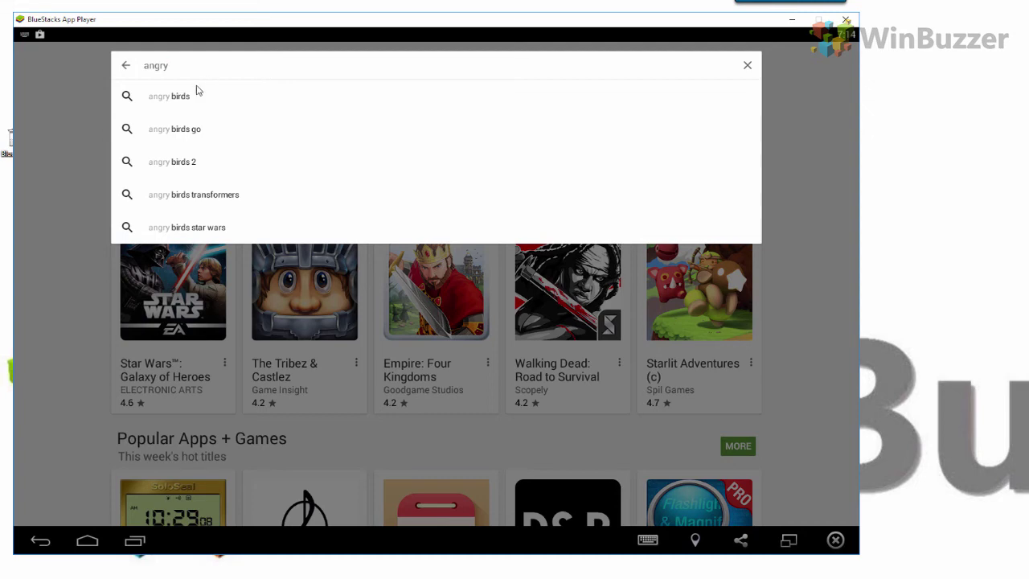
click(173, 96)
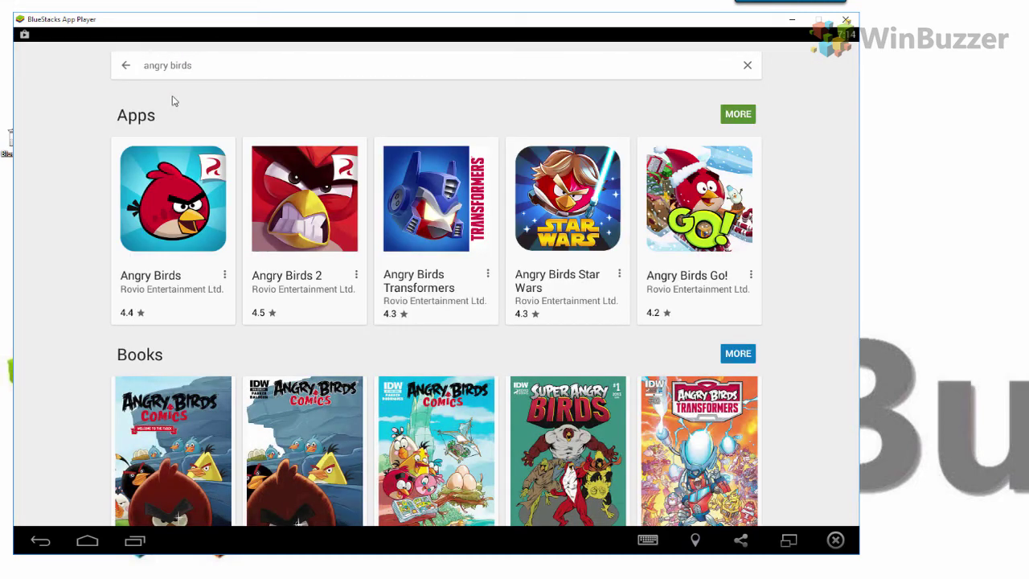
click(186, 198)
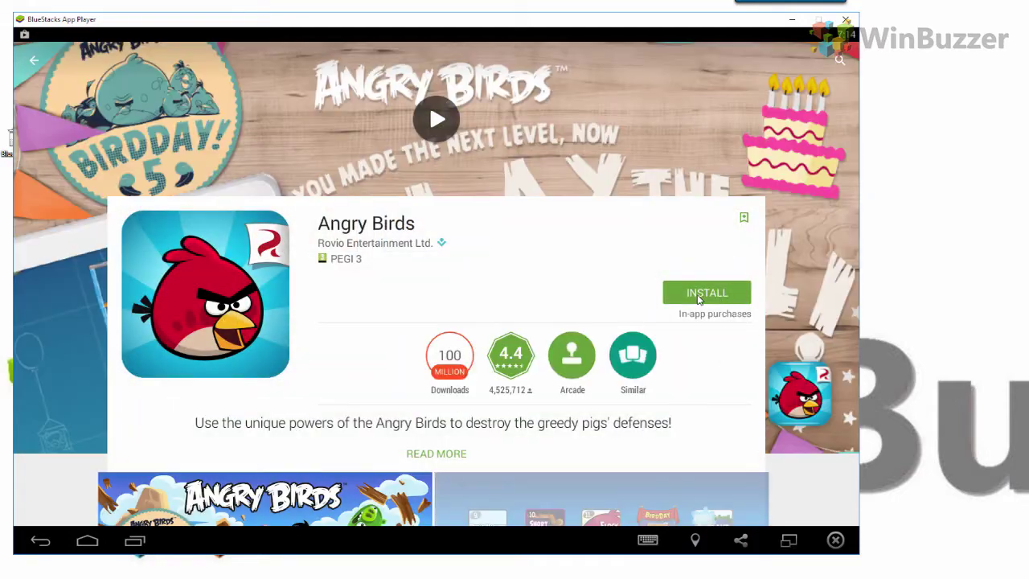
click(722, 295)
click(518, 378)
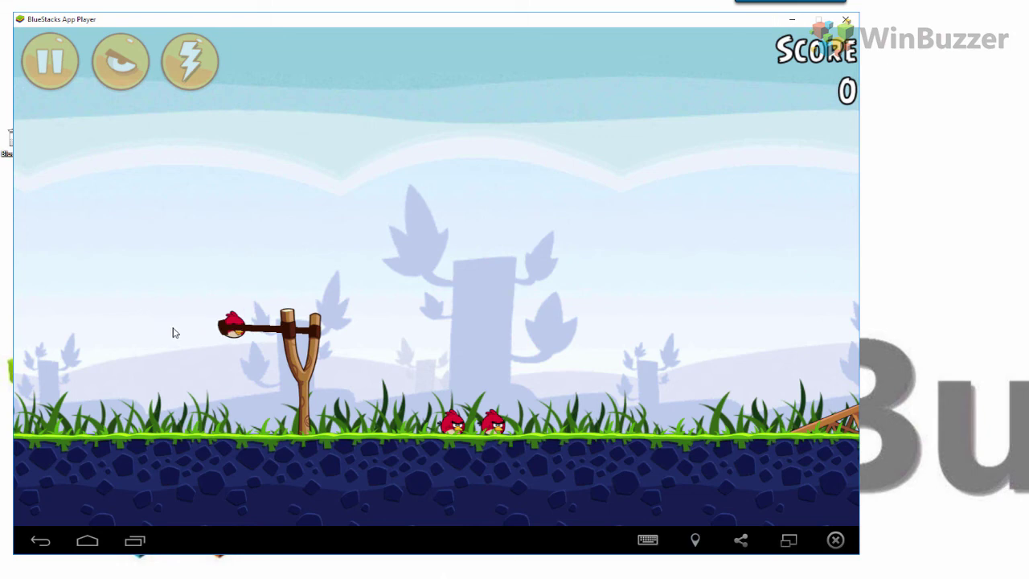
drag(175, 332, 117, 430)
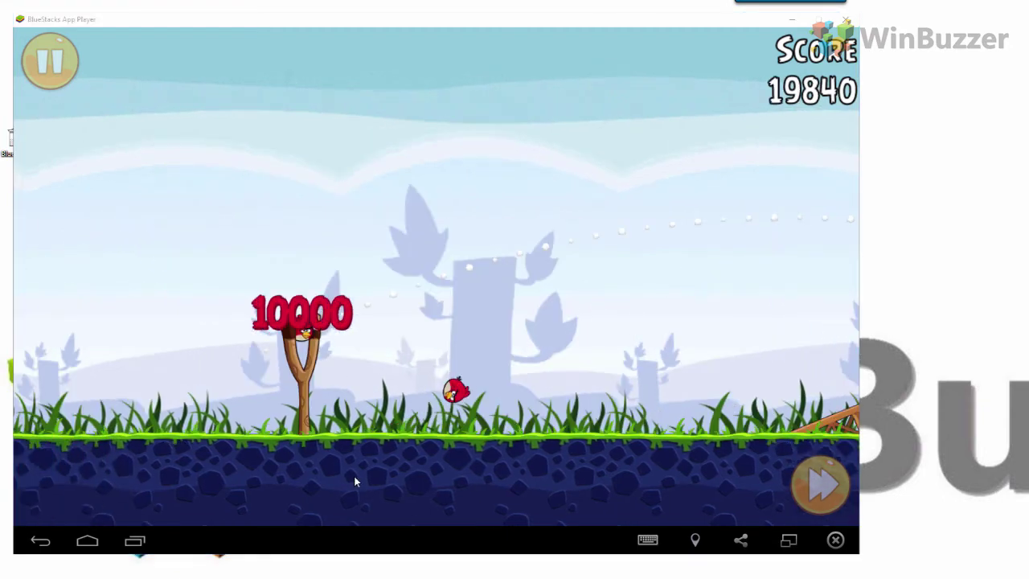
Step: Pause Angry Birds, return to the home screen, and open Settings from All Apps
click(41, 542)
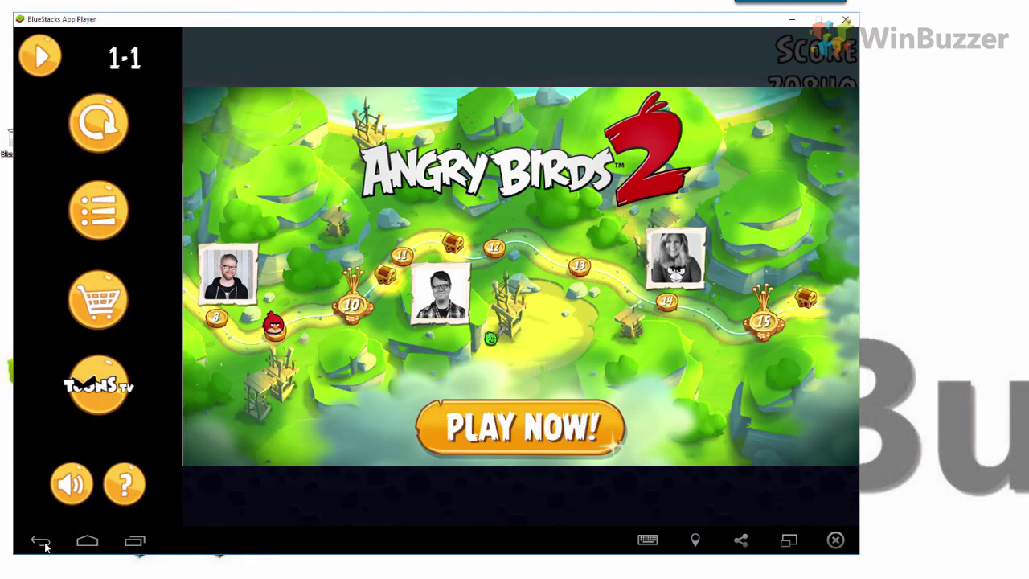
click(87, 541)
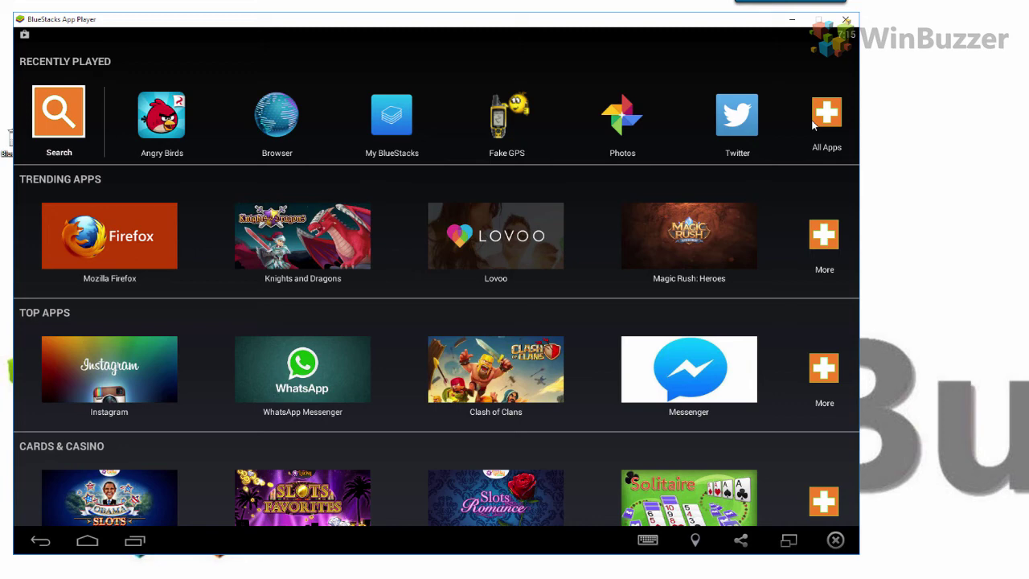
click(821, 117)
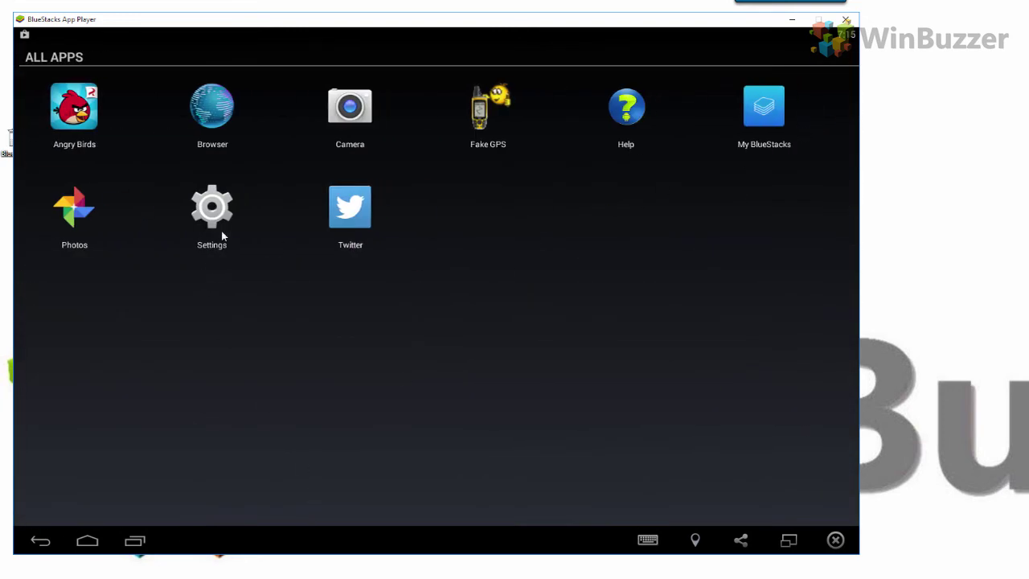
click(220, 225)
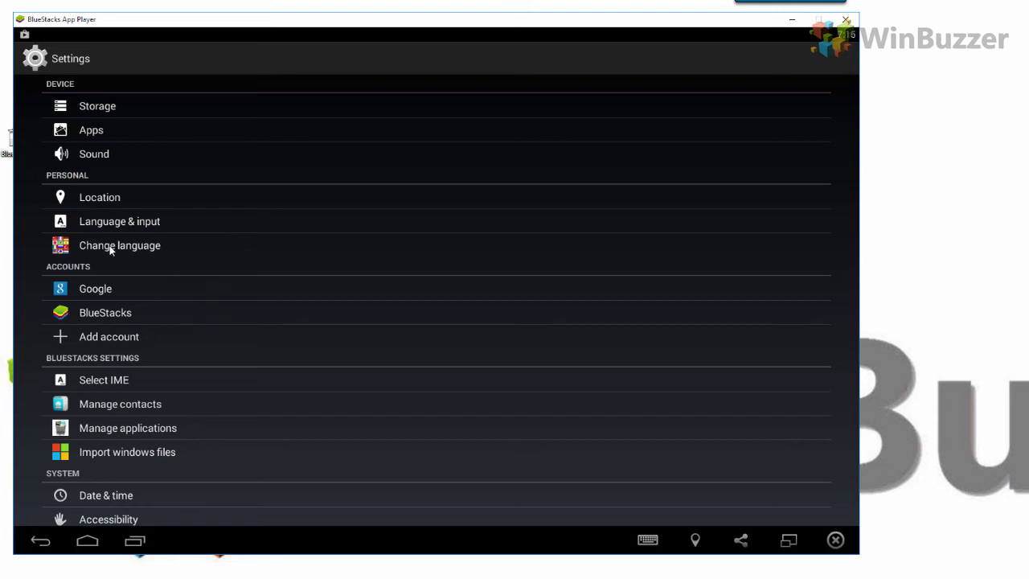
scroll(335, 375, down, 1)
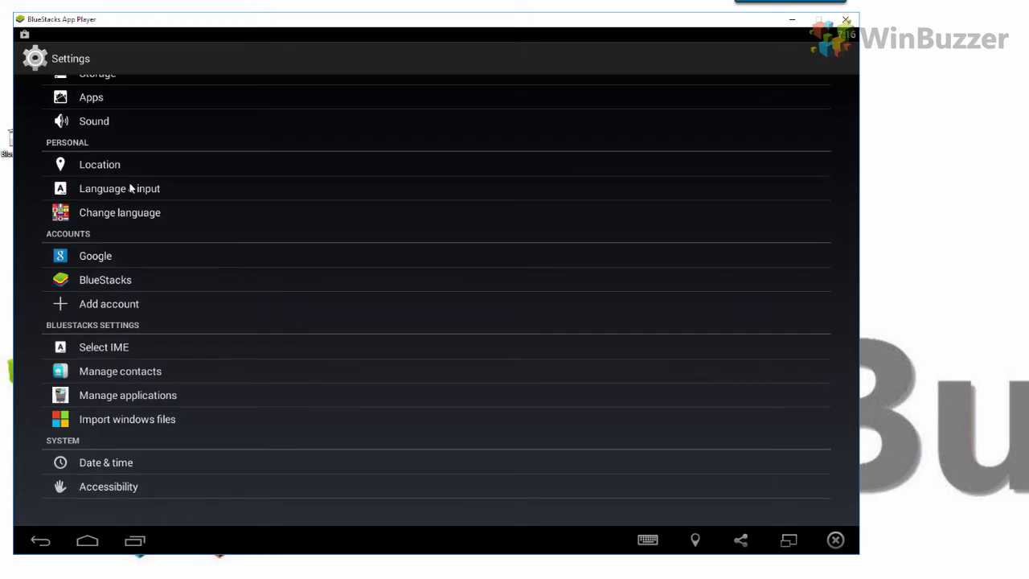
scroll(141, 197, up, 1)
scroll(145, 205, down, 1)
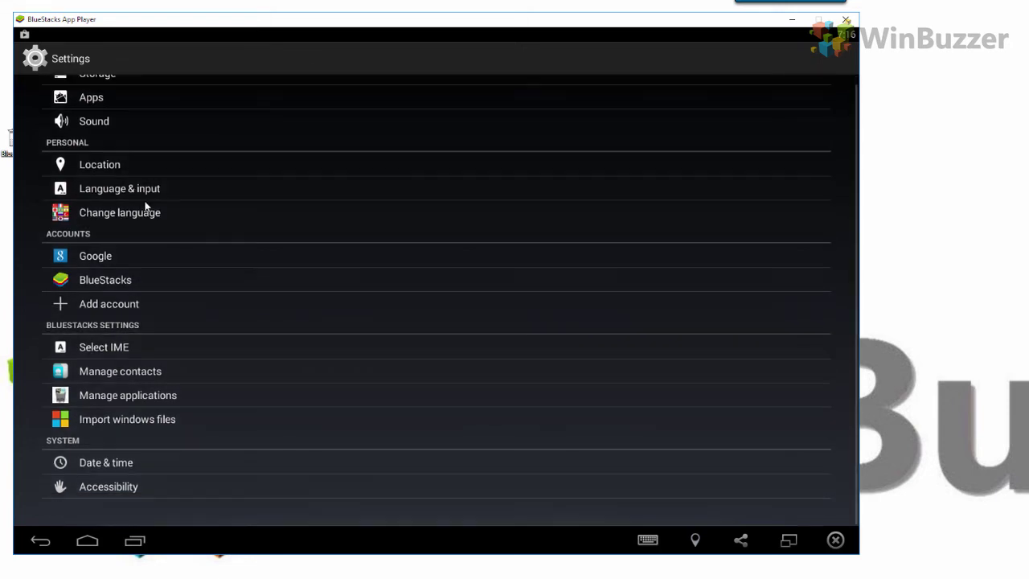
click(139, 399)
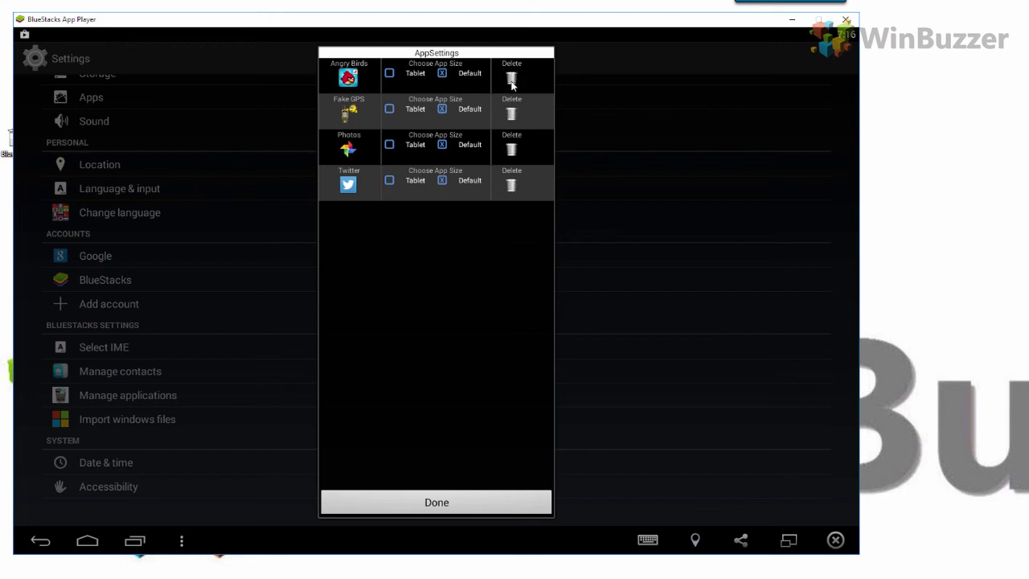
click(472, 499)
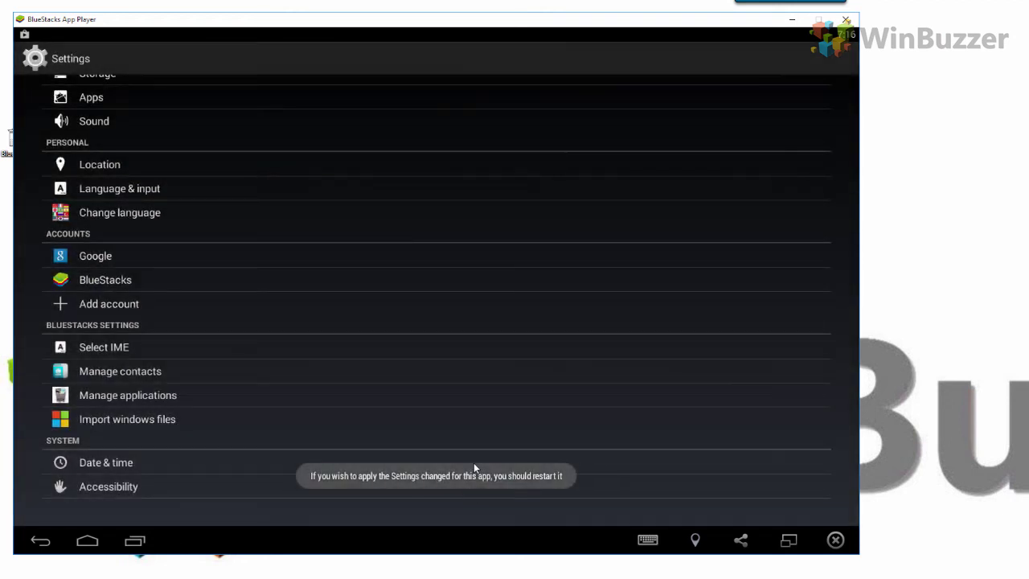
Step: Back out of the Windows file import and bring up the recently used apps list
click(80, 420)
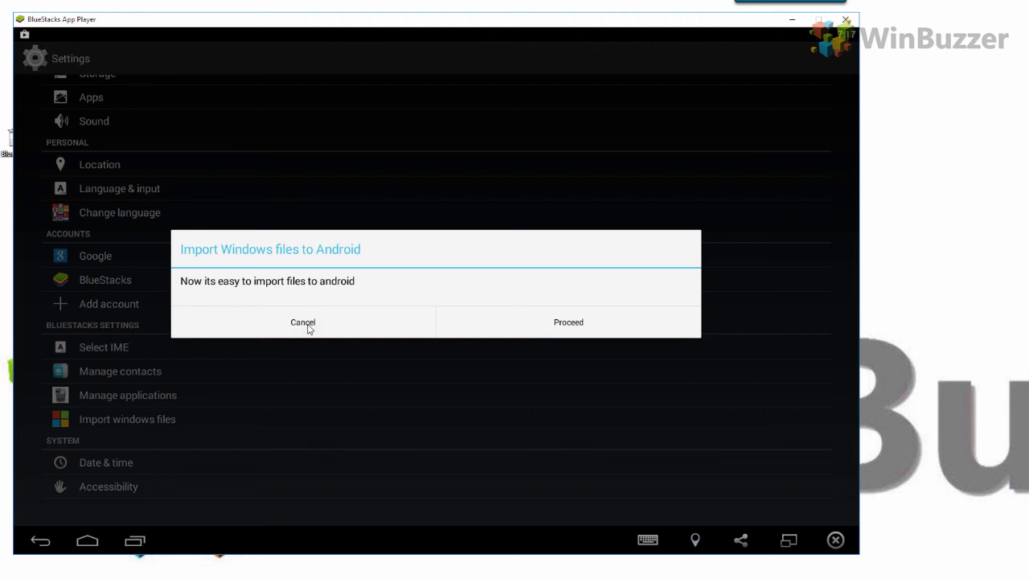
click(308, 326)
click(135, 543)
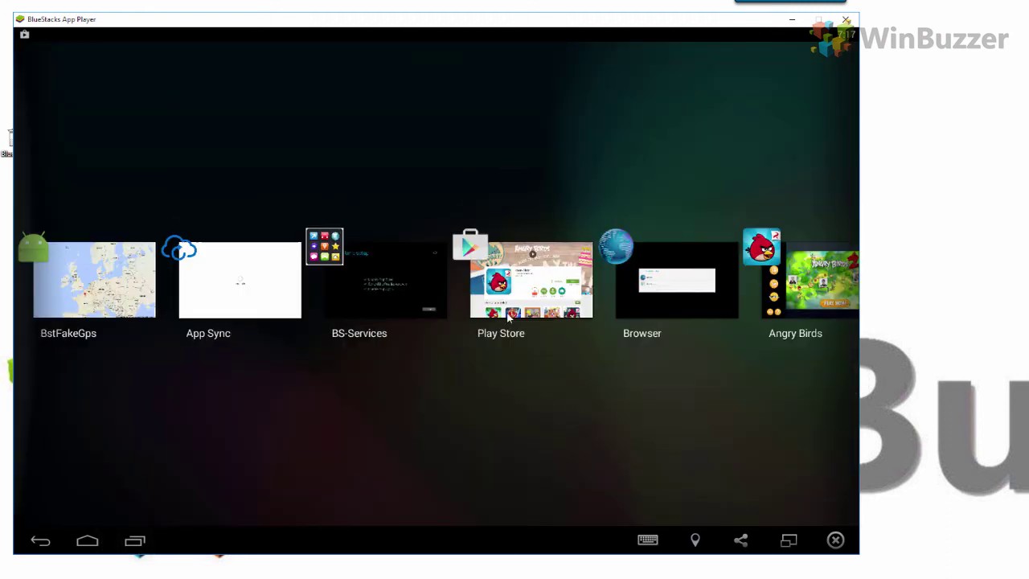
scroll(643, 309, down, 2)
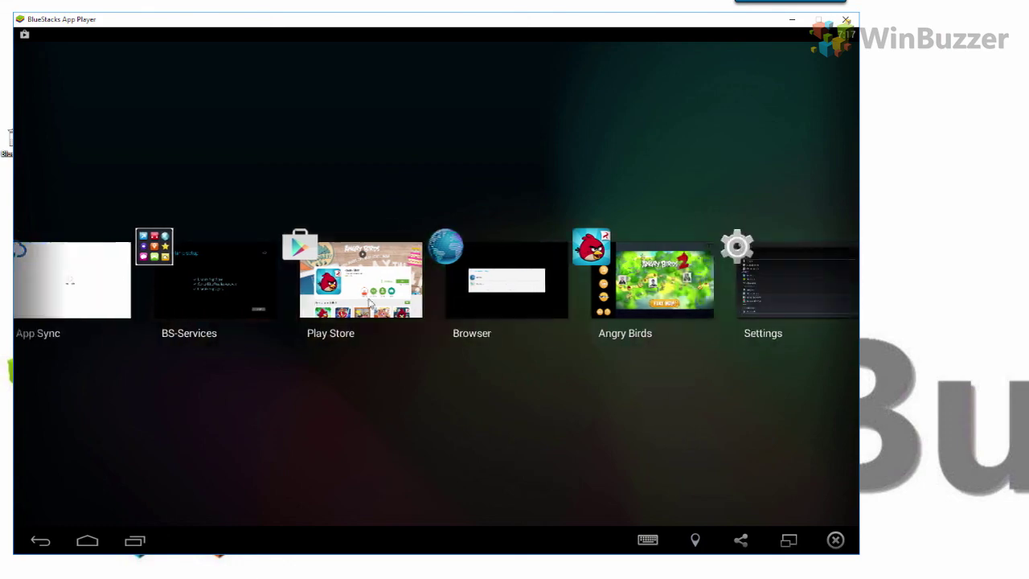
Step: Switch back to Angry Birds, exit to the episode selection screen, then return to the BlueStacks home screen
click(704, 307)
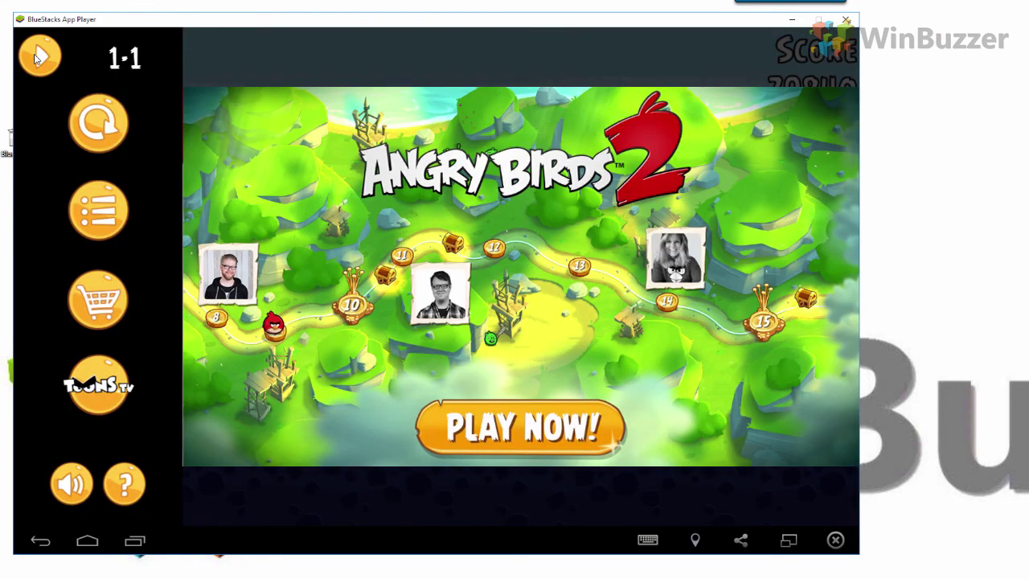
click(40, 540)
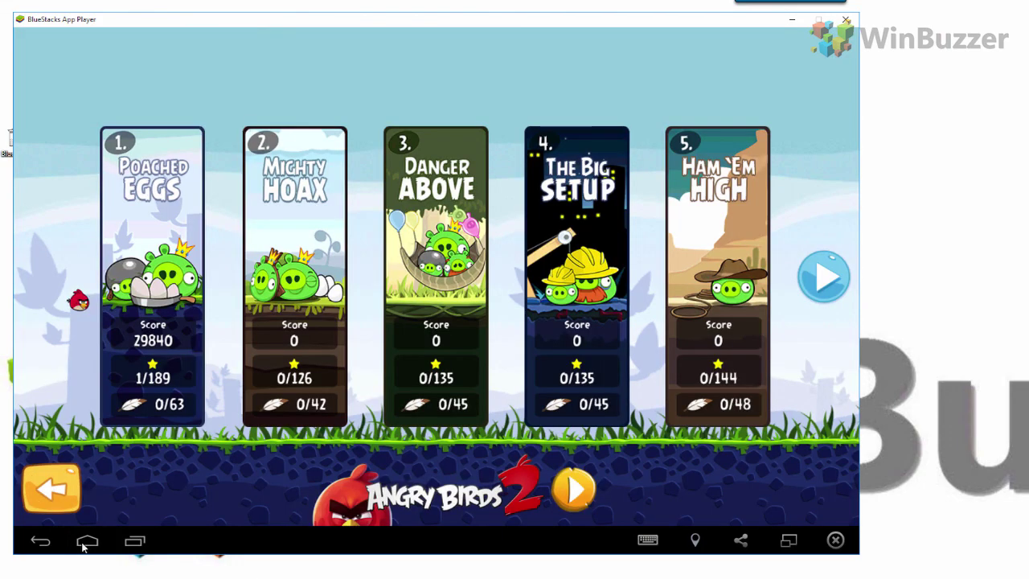
click(85, 544)
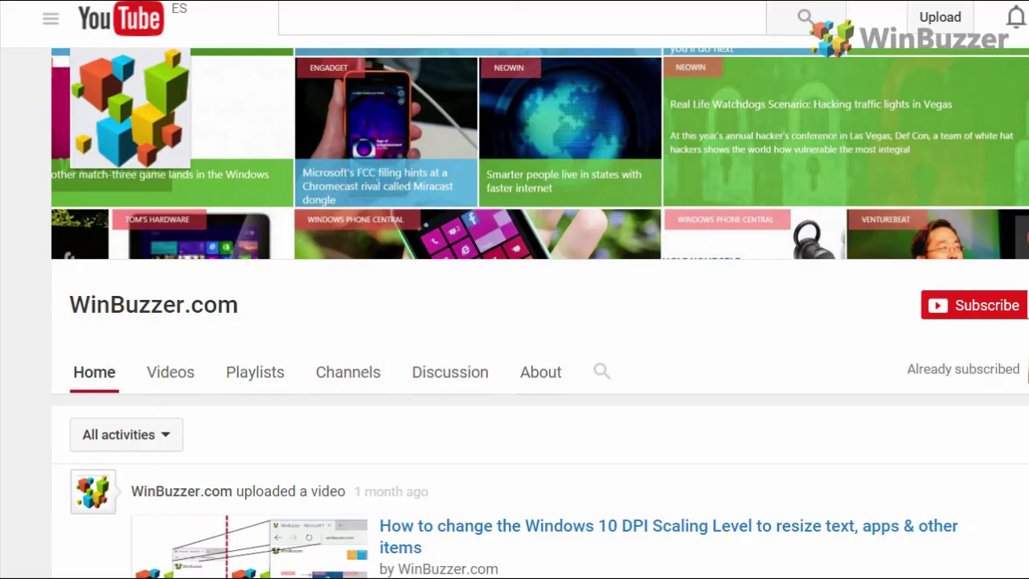
Step: Scroll down through the WinBuzzer.com channel's recent uploads, then back up to the top
scroll(609, 410, down, 2)
scroll(609, 411, down, 4)
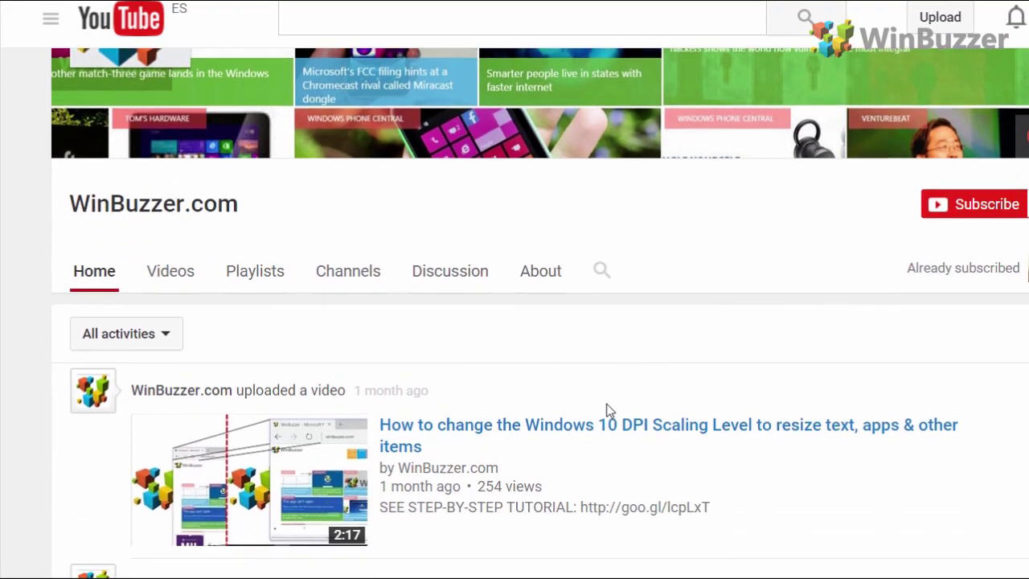
scroll(608, 410, down, 3)
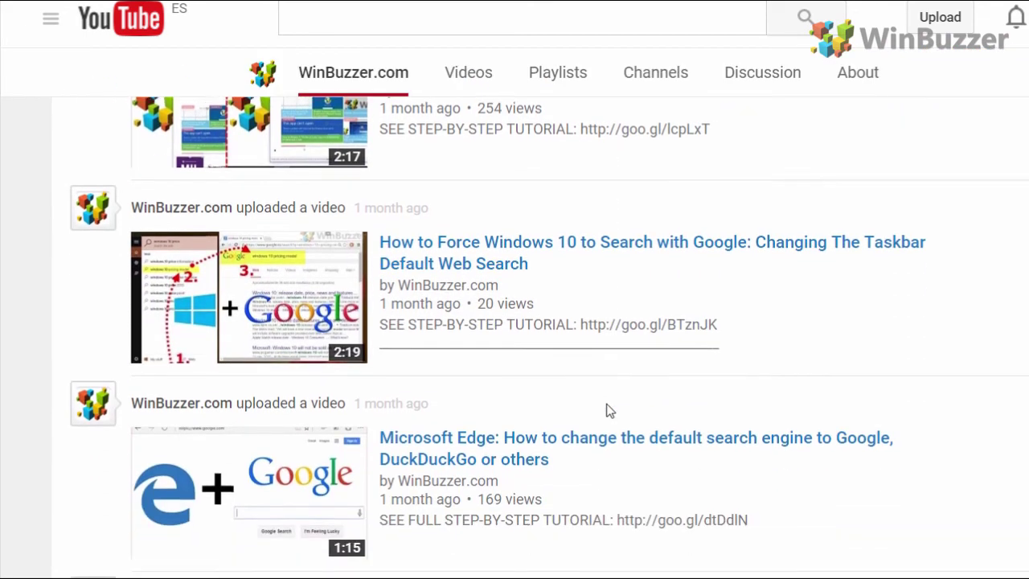
scroll(609, 411, up, 2)
scroll(609, 411, up, 6)
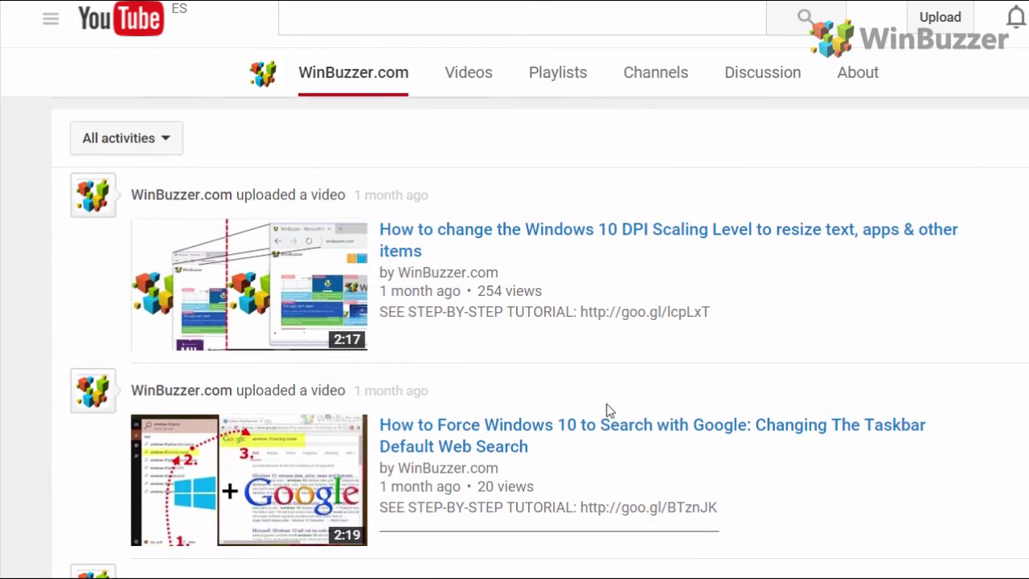